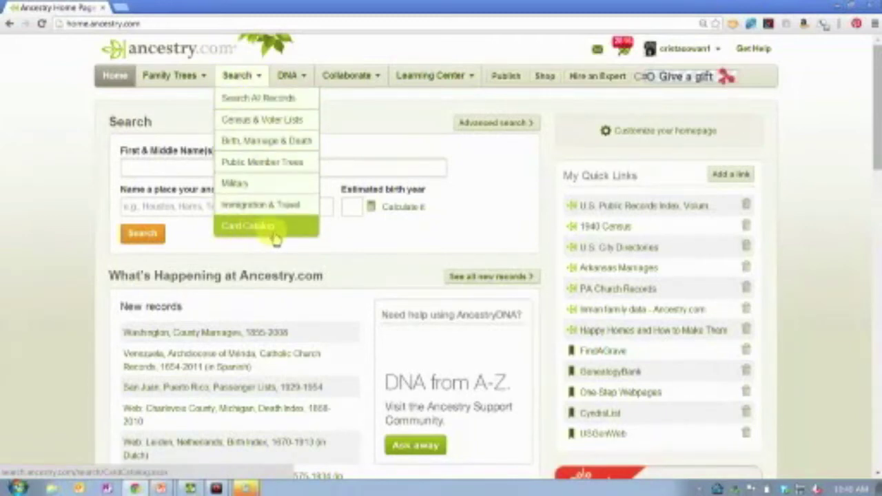
- Open the Card Catalog, enlarge the page to 150%, and filter the titles to Tax, Criminal, Land & Wills
click(274, 236)
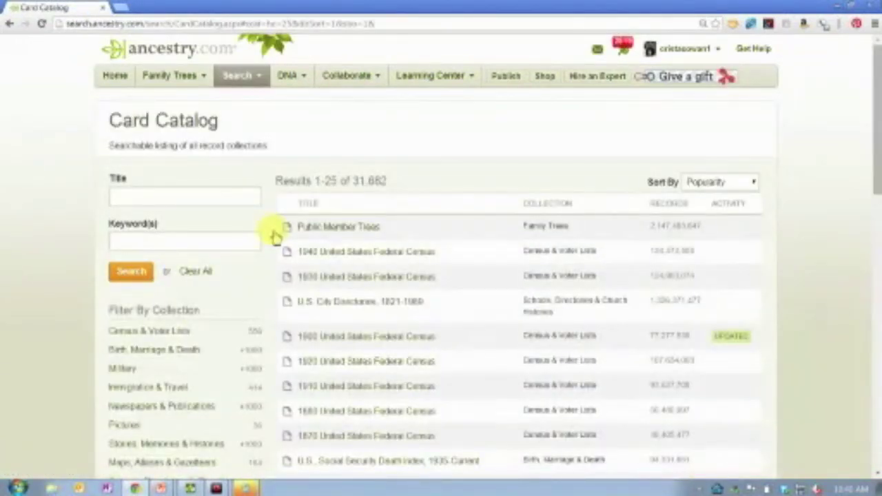
key(ctrl+plus)
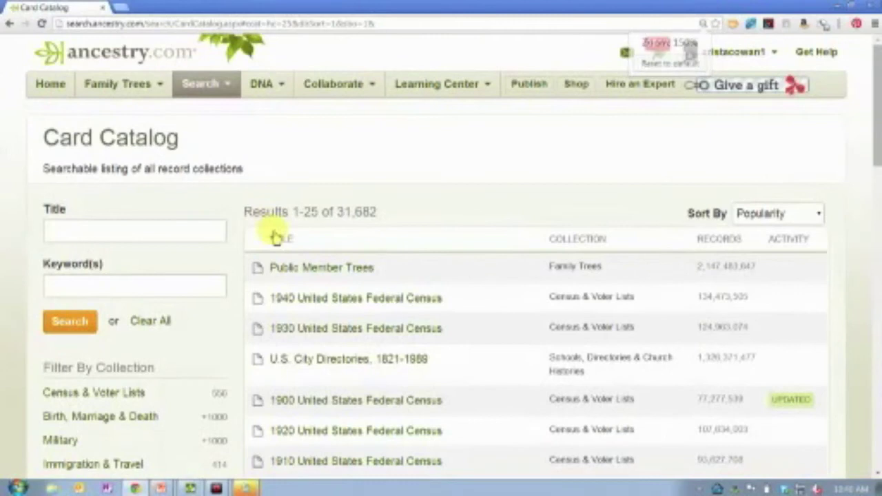
drag(876, 103, 876, 182)
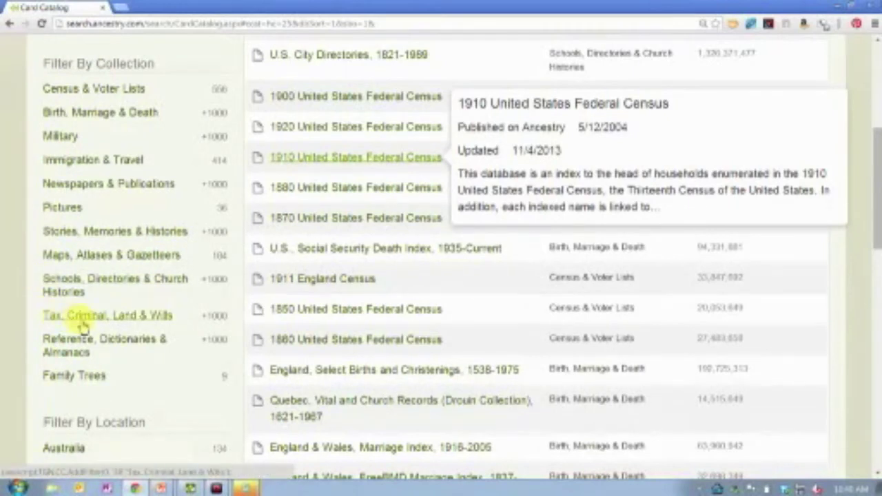
click(147, 319)
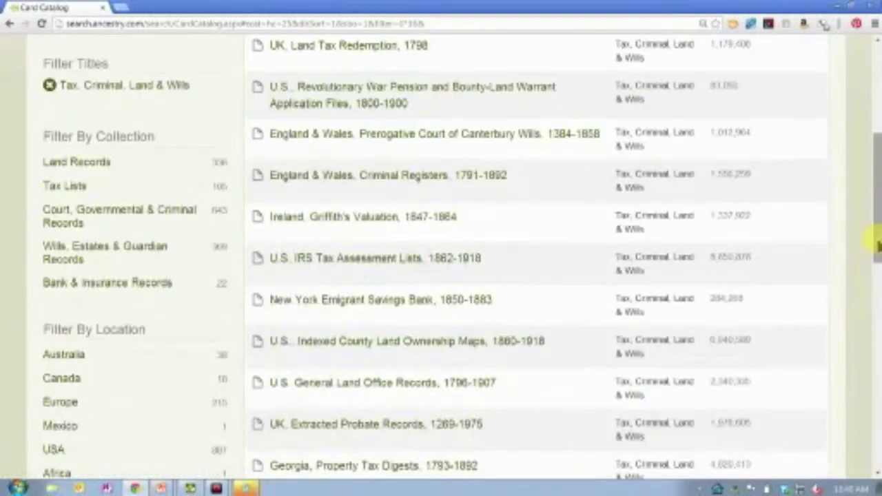
- Narrow the filtered catalog titles to the Wills, Estates & Guardian Records collection
drag(870, 230, 875, 190)
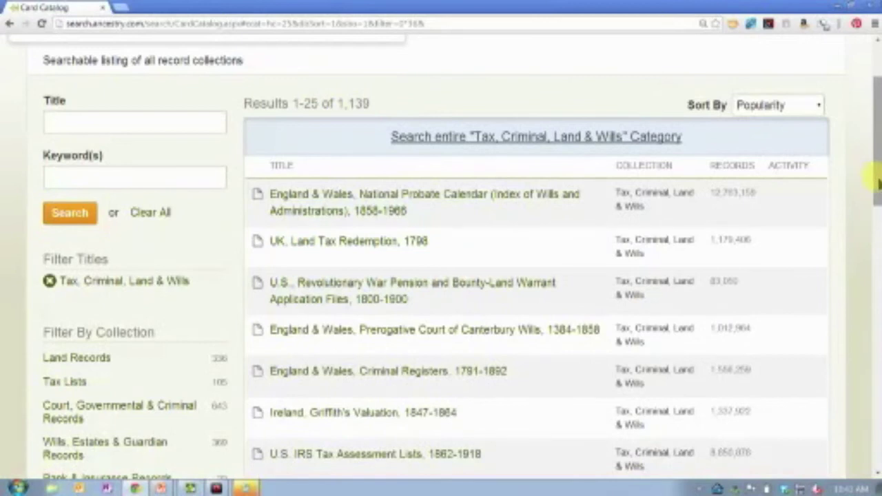
drag(879, 180, 879, 245)
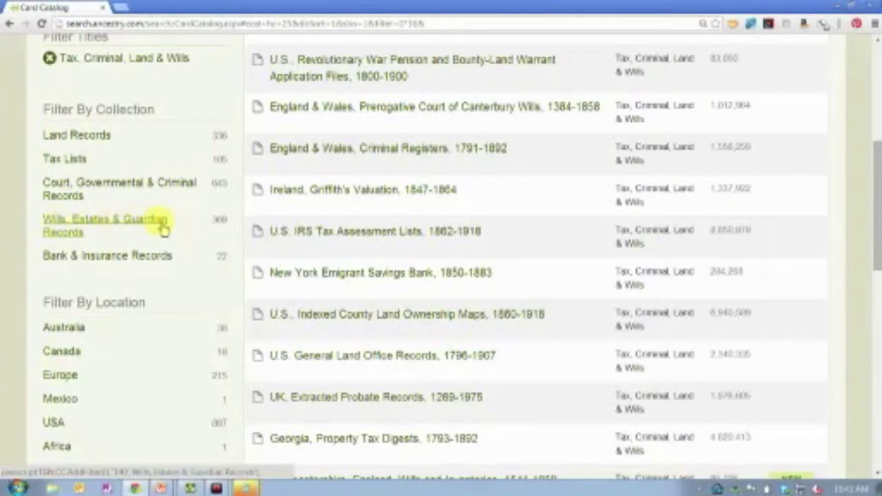
click(76, 227)
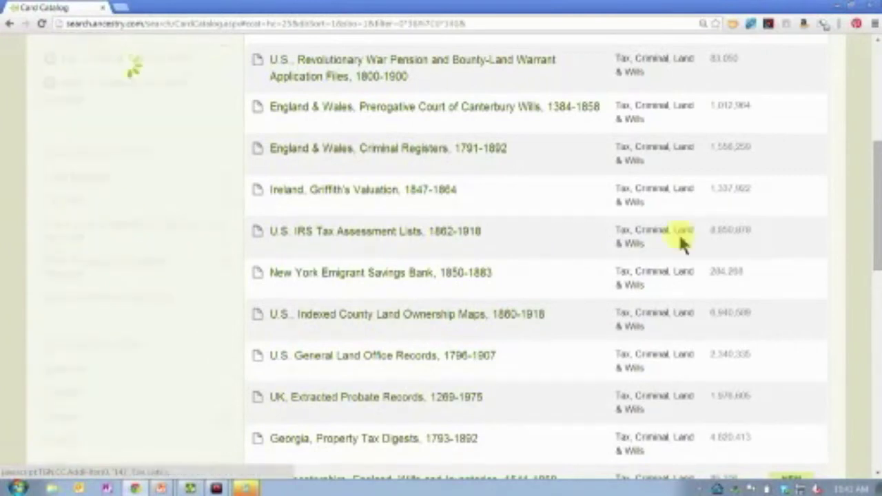
- Examine the sort options and the location and date filters available for the wills and estates titles
drag(879, 207, 879, 142)
scroll(862, 144, up, 1)
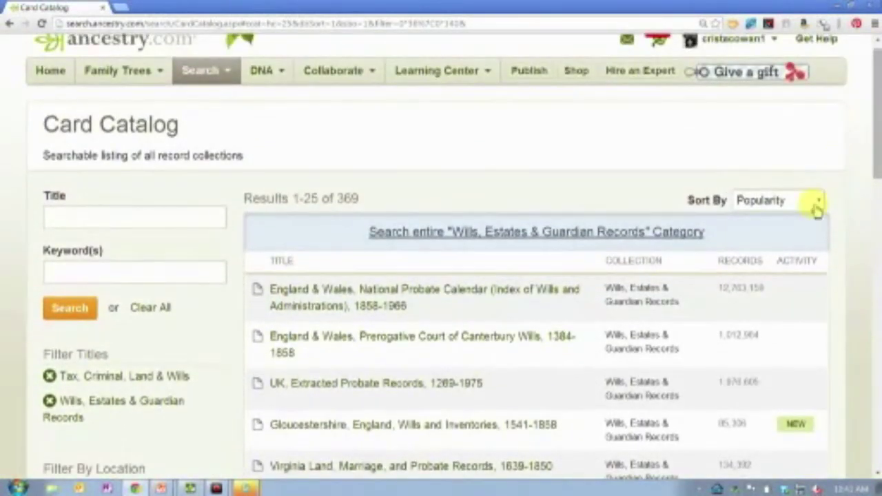
click(818, 207)
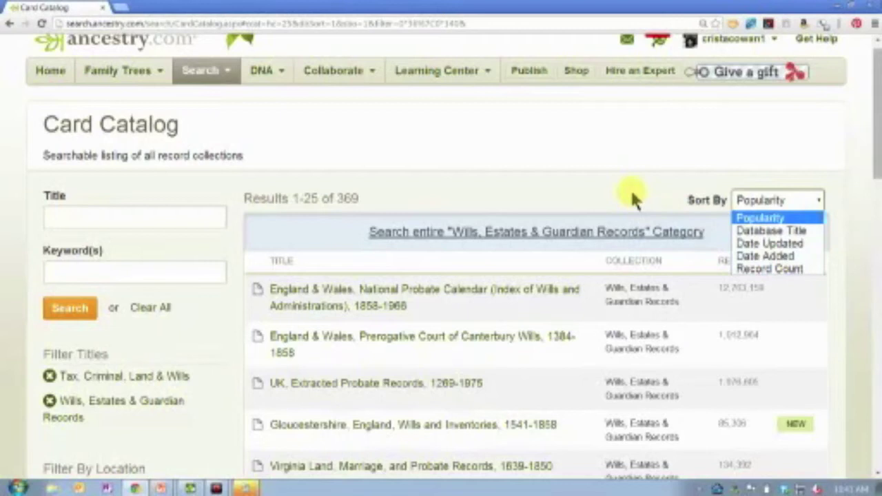
click(861, 112)
drag(876, 109, 876, 219)
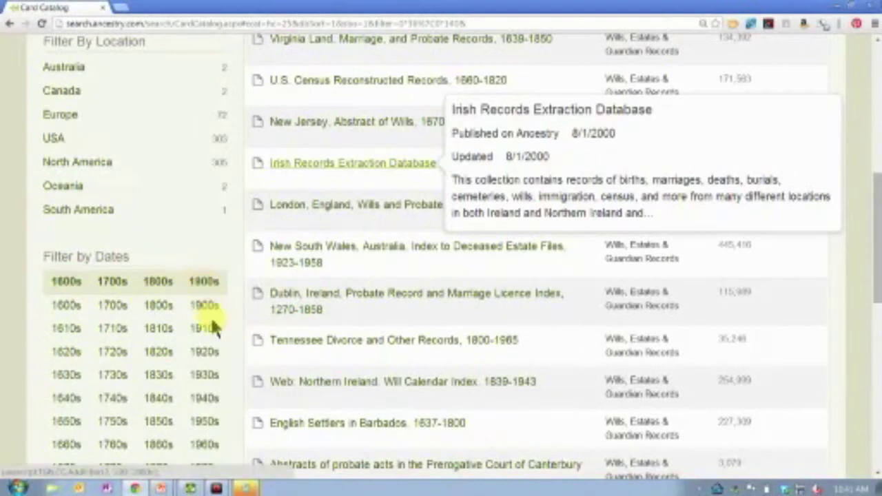
drag(877, 224, 877, 134)
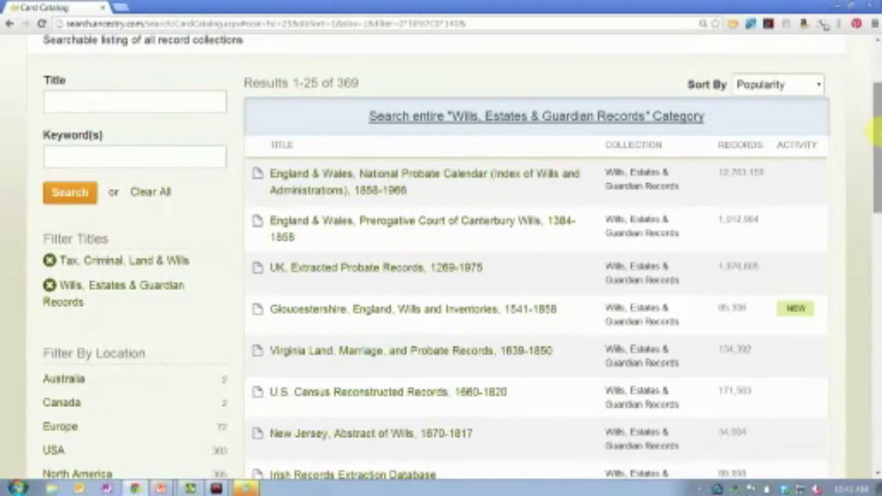
drag(877, 134, 877, 134)
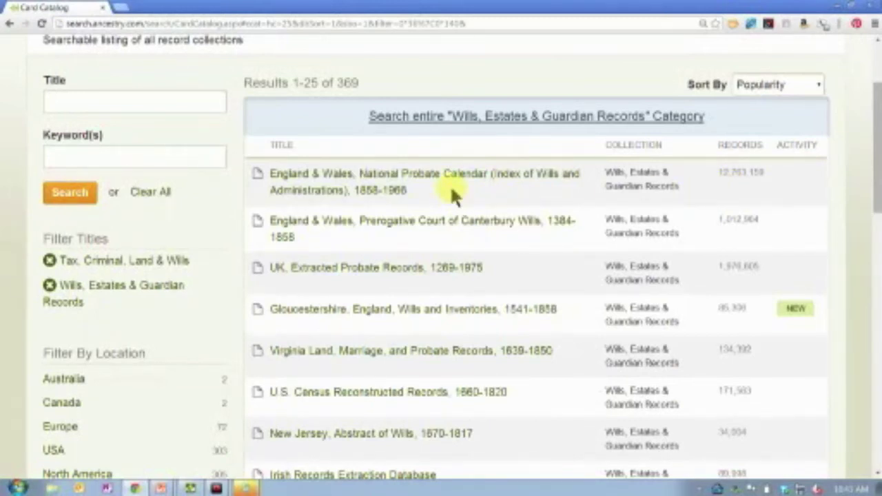
- Open the England & Wales, National Probate Calendar, 1858-1966 collection in a new tab and switch to it
right_click(371, 200)
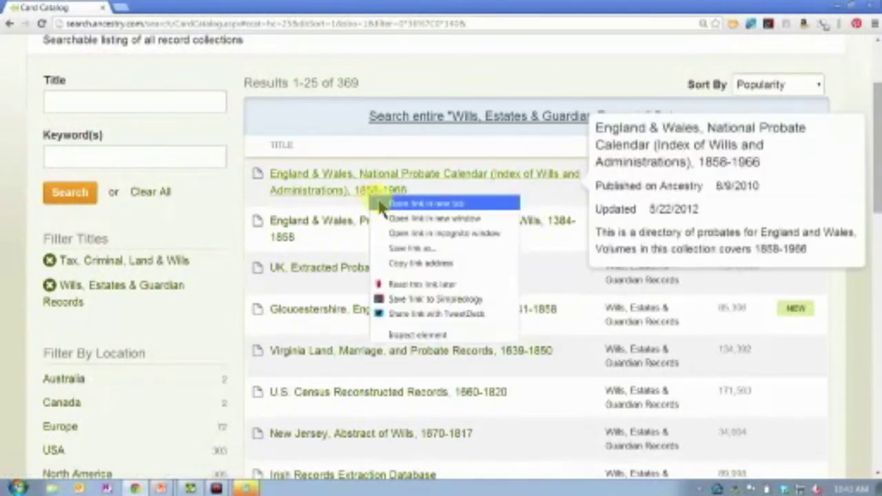
click(383, 202)
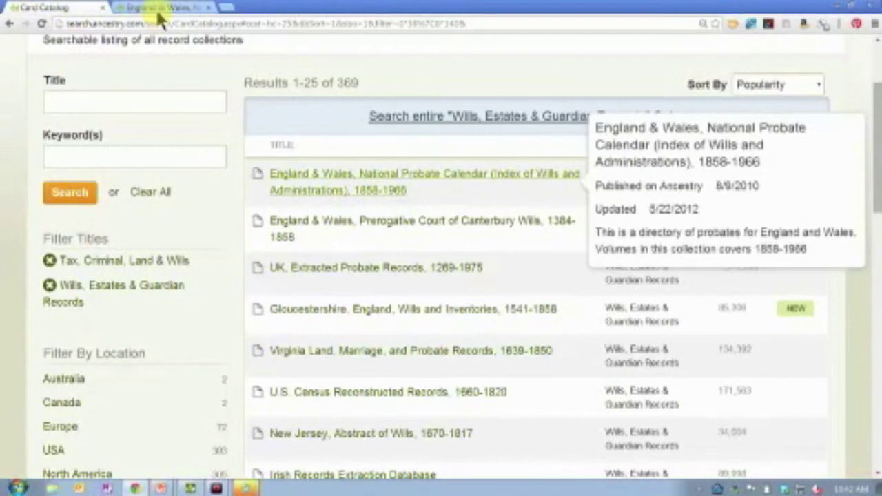
mouse_move(466, 186)
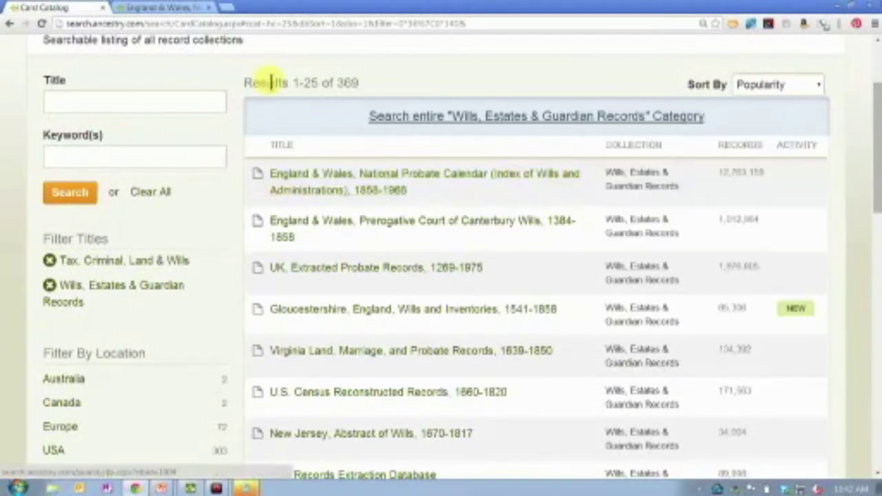
click(162, 7)
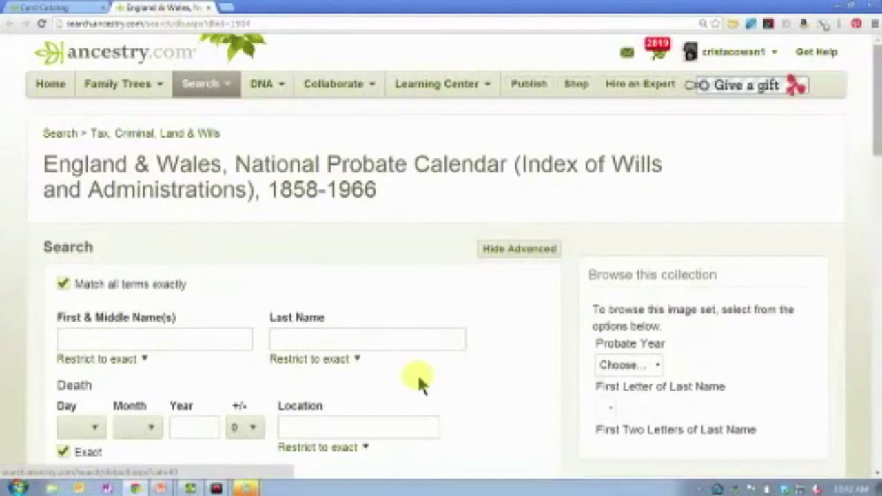
- Search the National Probate Calendar by entering only a last name, keeping all terms matched exactly
click(395, 339)
text(Smith)
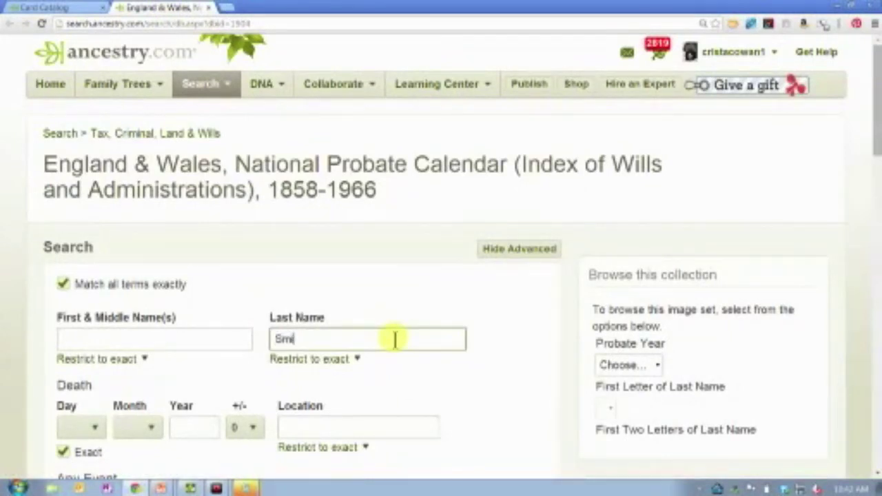
scroll(393, 338, down, 5)
key(Return)
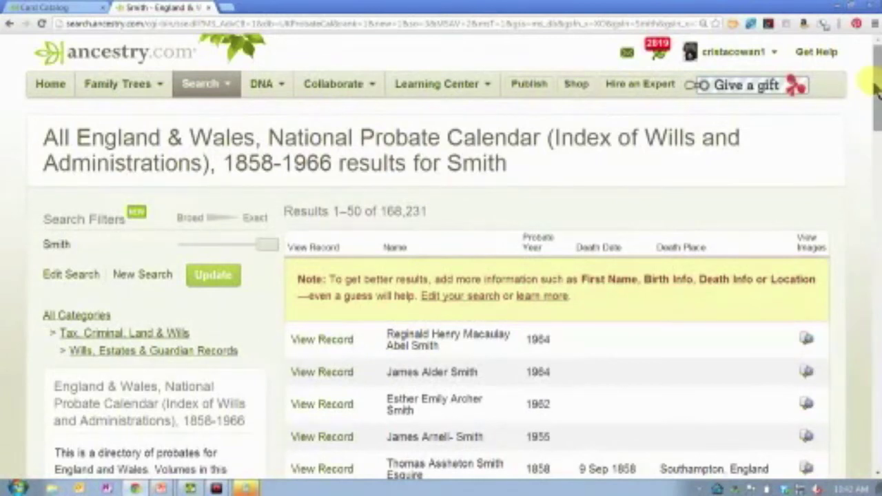
- Open the first result's record, view its original image, and enlarge the page until the entries are readable
drag(875, 87, 874, 103)
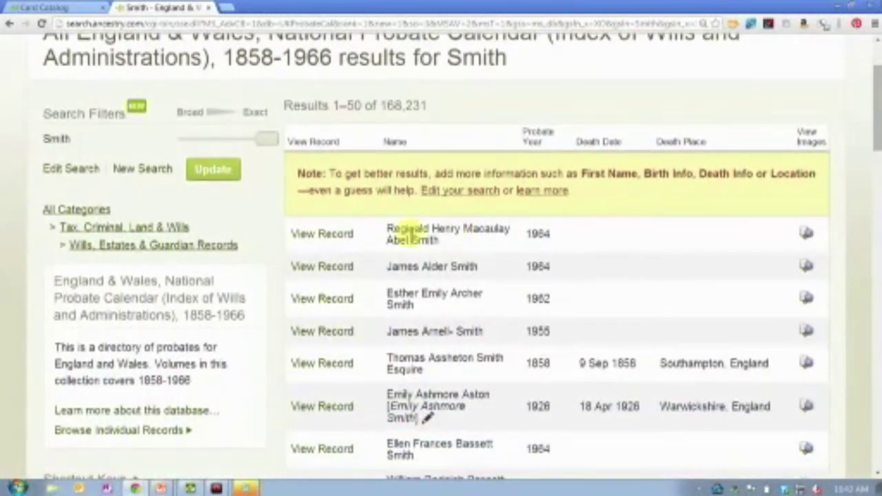
click(341, 238)
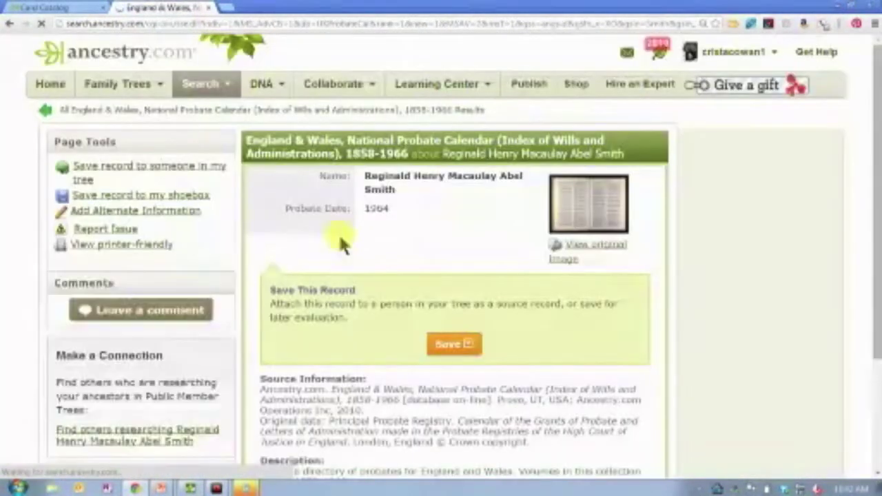
click(602, 207)
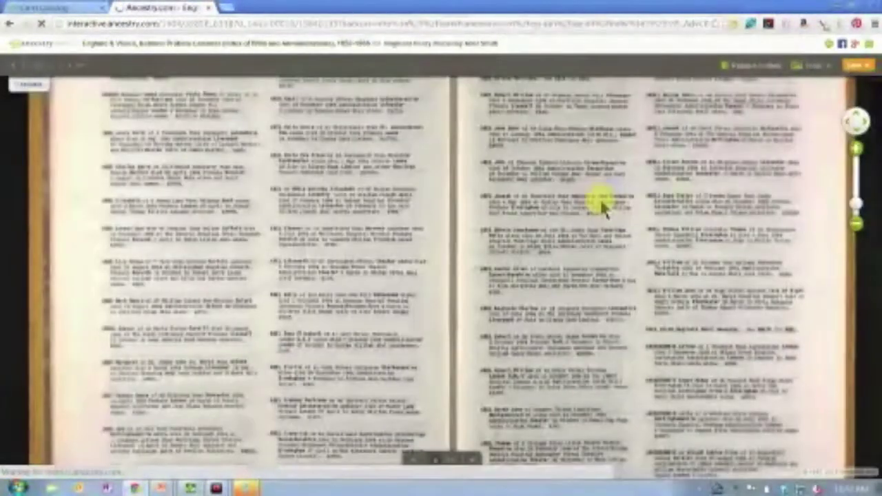
click(858, 150)
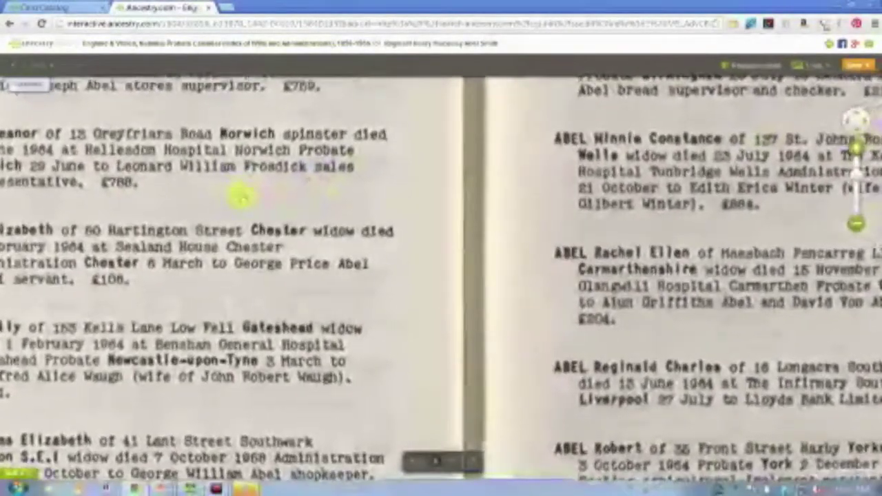
- Examine the individual 1964 probate entries across the columns of the page image, including death dates, probate places and estate values
drag(237, 191, 475, 249)
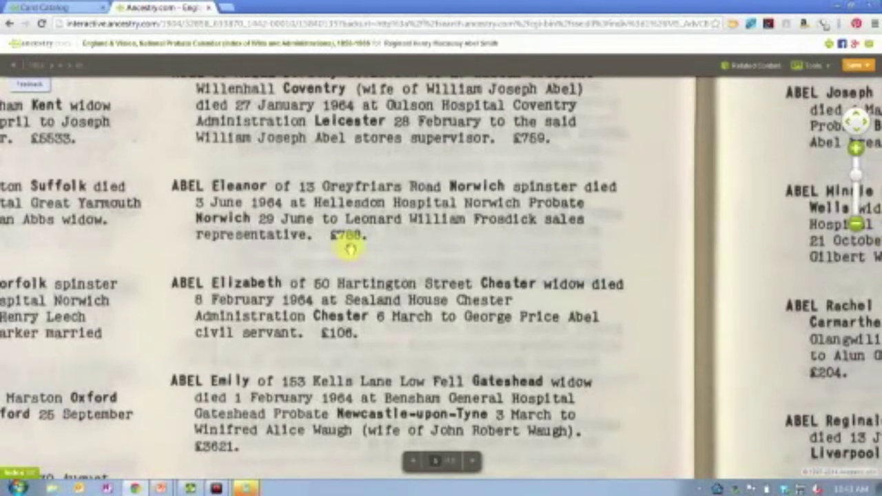
scroll(350, 250, up, 3)
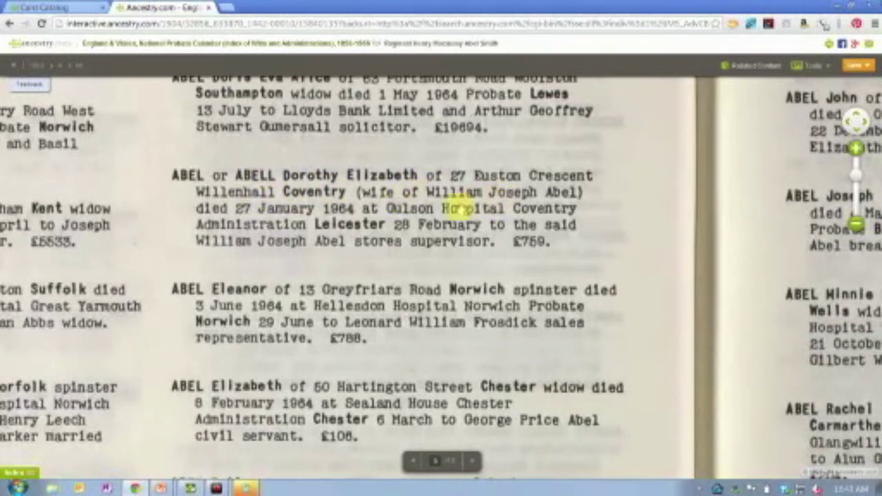
scroll(458, 208, up, 3)
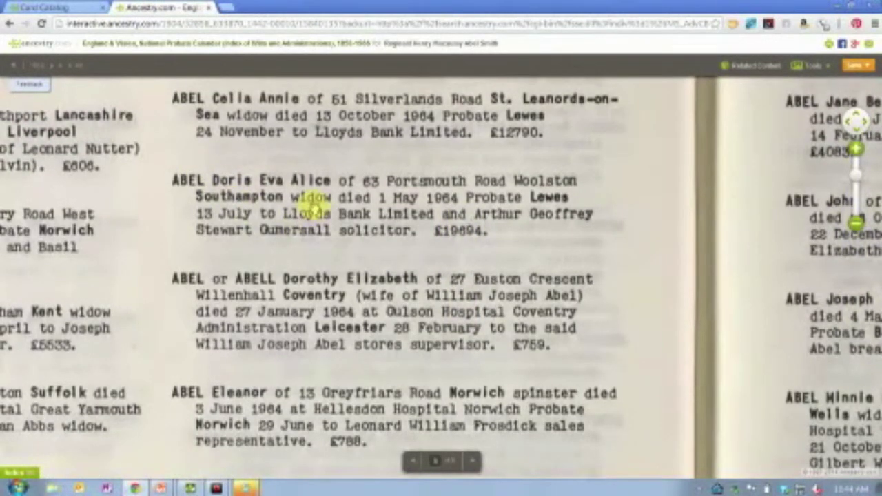
scroll(310, 200, up, 6)
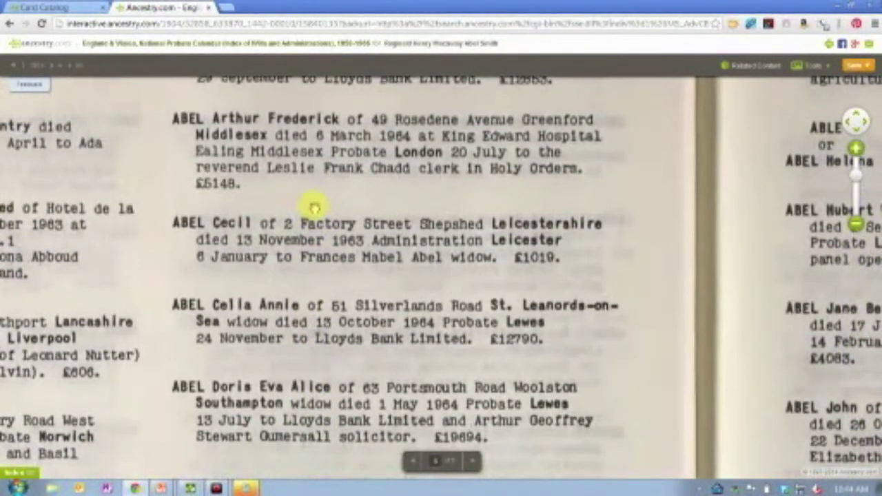
scroll(313, 207, up, 3)
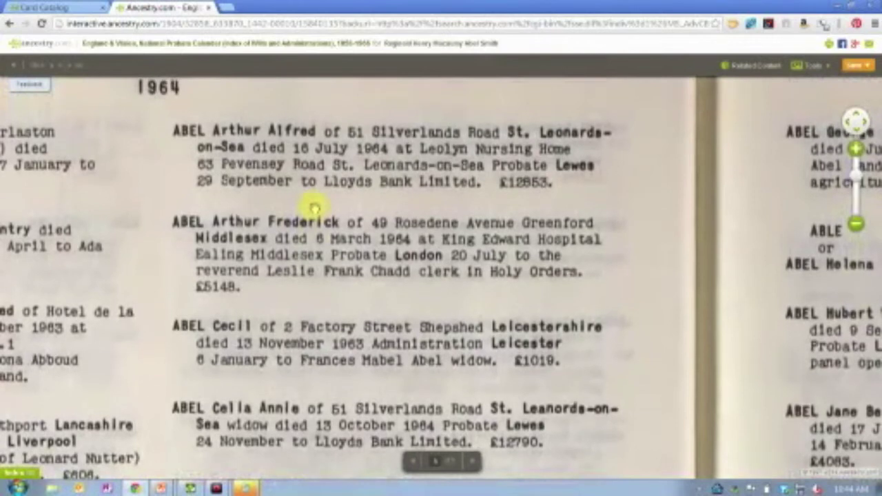
scroll(314, 207, left, 10)
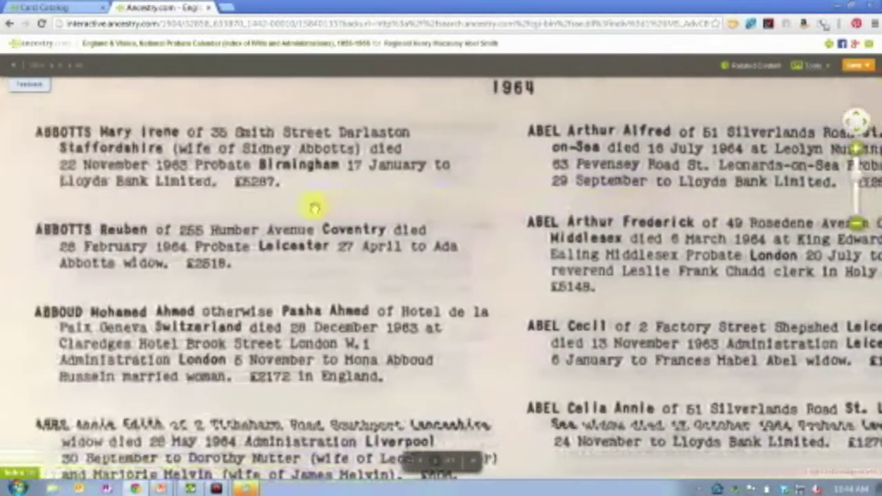
scroll(314, 206, down, 3)
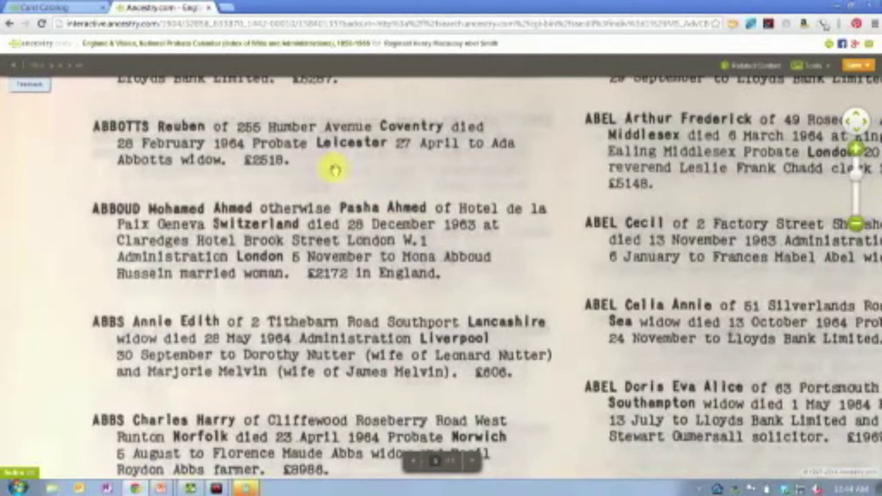
- Close the probate image tab and open England & Wales, Prerogative Court of Canterbury Wills, 1384-1858 from the catalog in a new tab
click(209, 7)
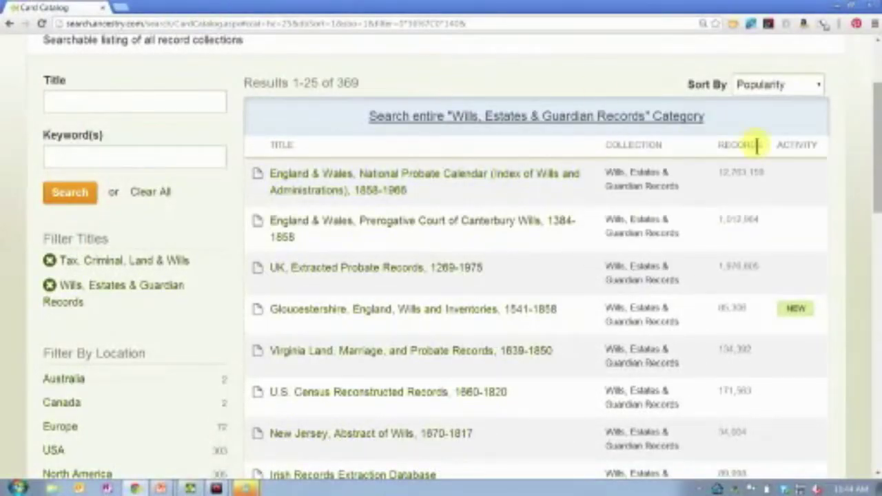
mouse_move(490, 227)
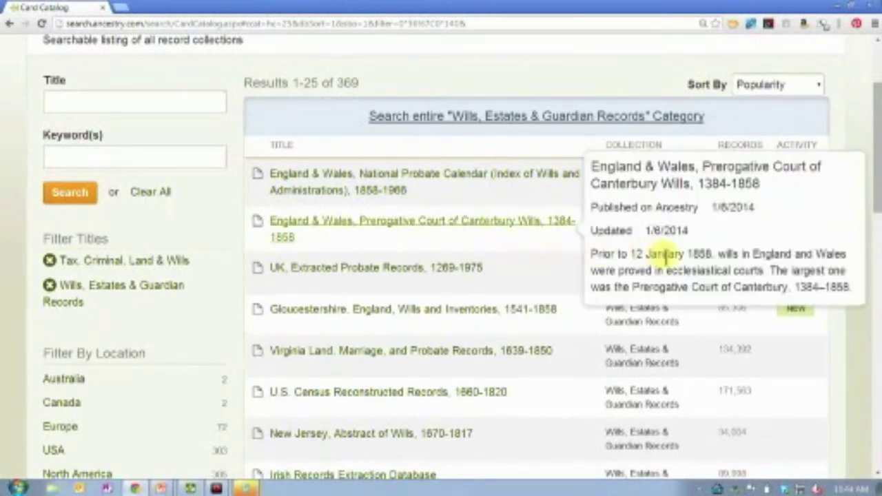
right_click(405, 222)
click(427, 225)
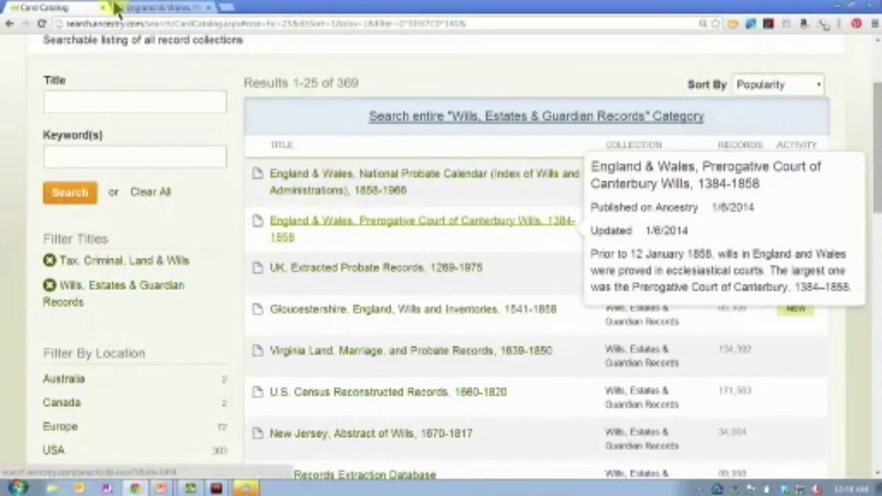
click(145, 8)
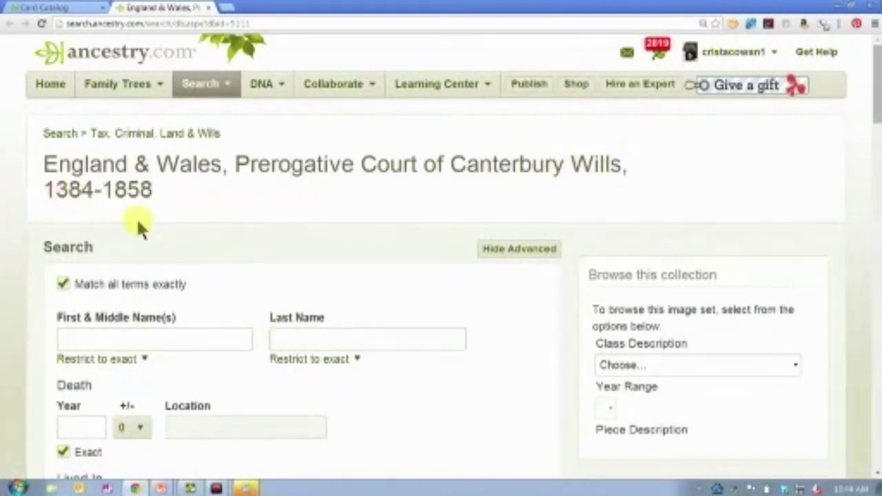
- Search the Prerogative Court of Canterbury Wills by last name only and look over the resulting records
click(297, 333)
text(Smith)
scroll(297, 336, down, 5)
key(Return)
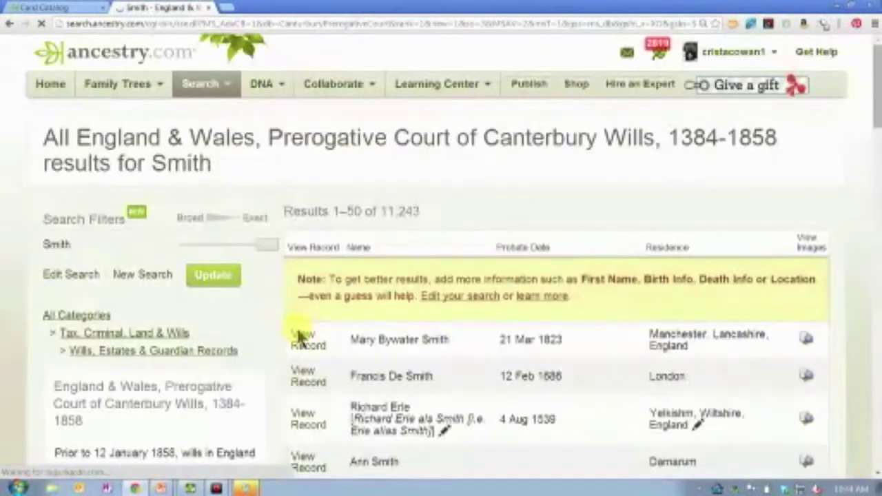
drag(877, 66, 875, 92)
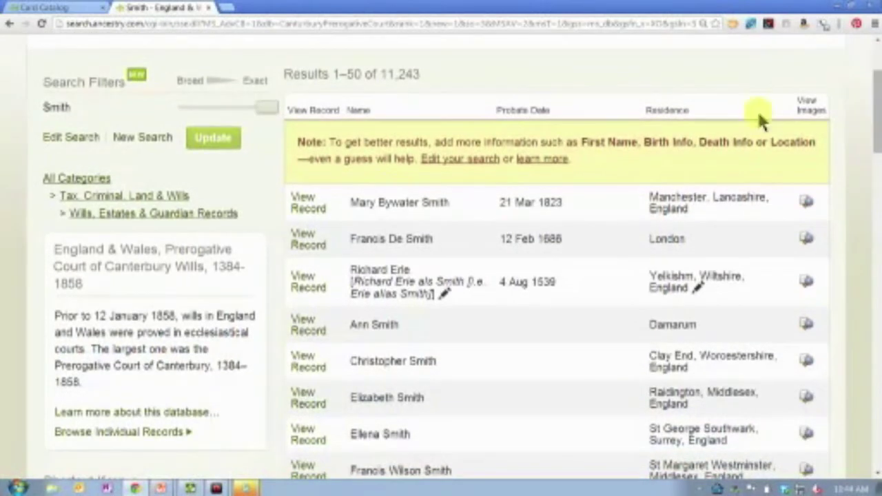
- Open the first result's record, view its original image, and examine the will entry proved 21 March 1823
click(304, 197)
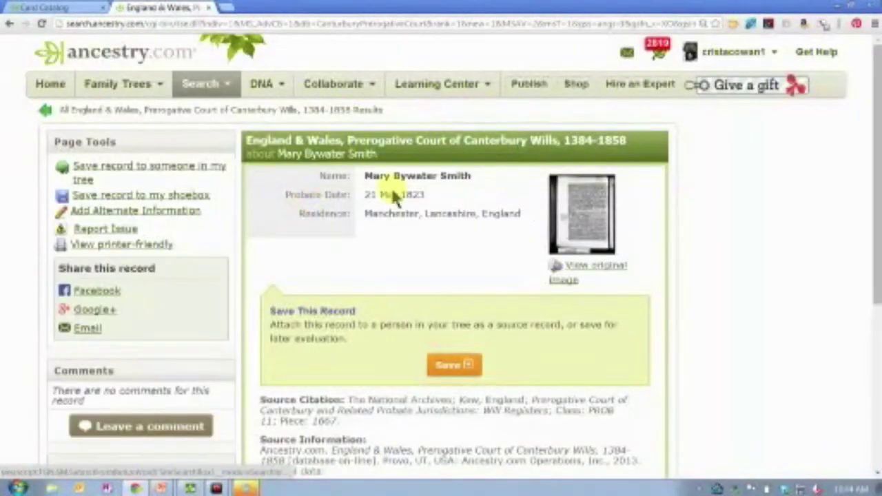
click(581, 208)
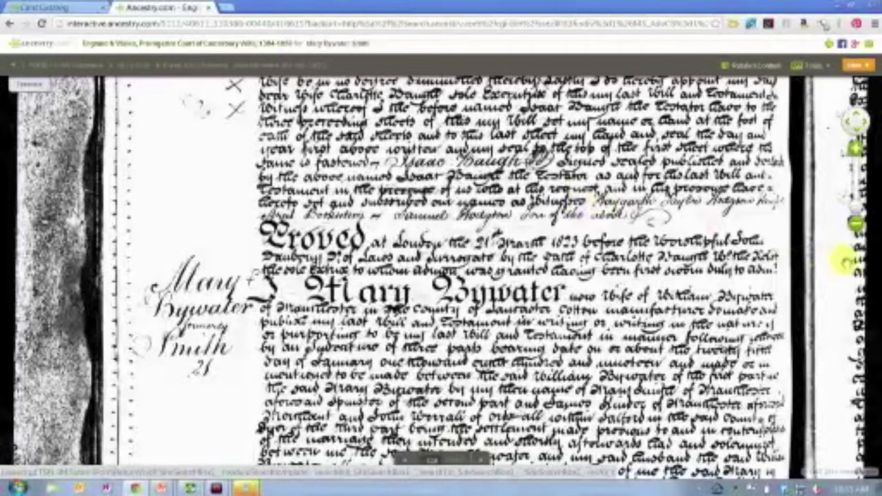
drag(653, 304, 602, 157)
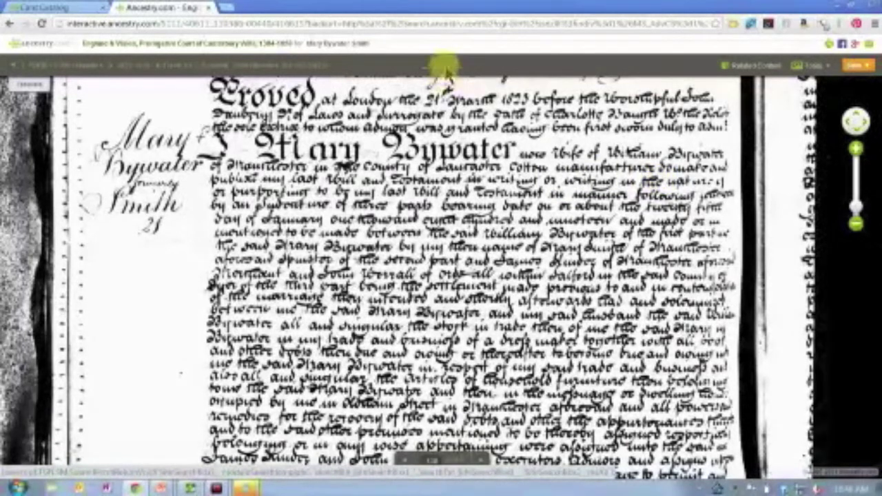
- Close the will image tab and open Virginia Land, Marriage, and Probate Records, 1639-1850 from the catalog in a new tab
click(213, 8)
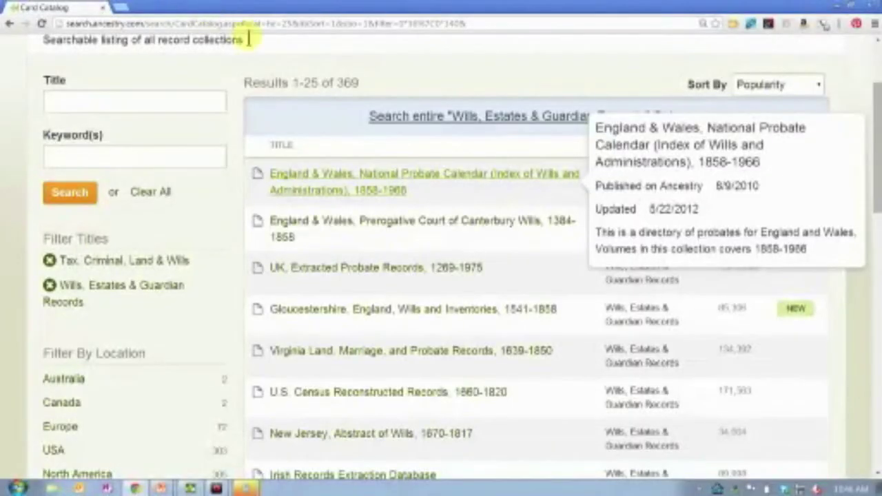
mouse_move(584, 221)
scroll(584, 221, down, 1)
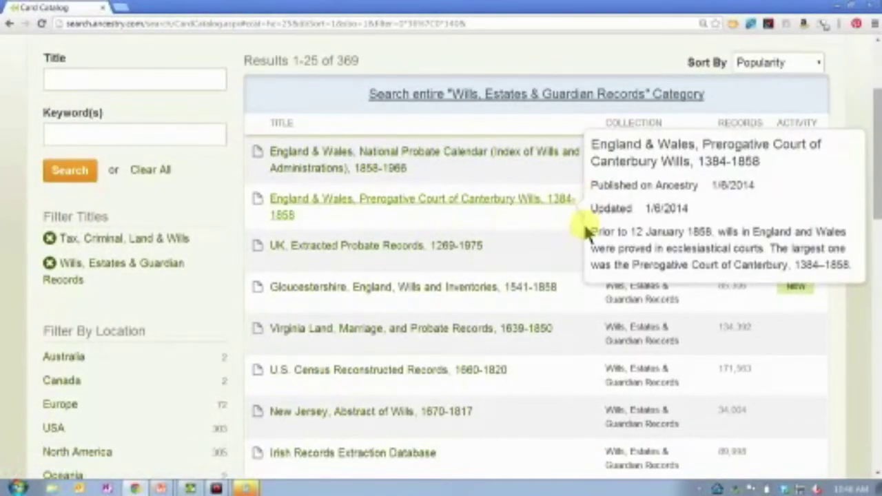
scroll(584, 221, down, 2)
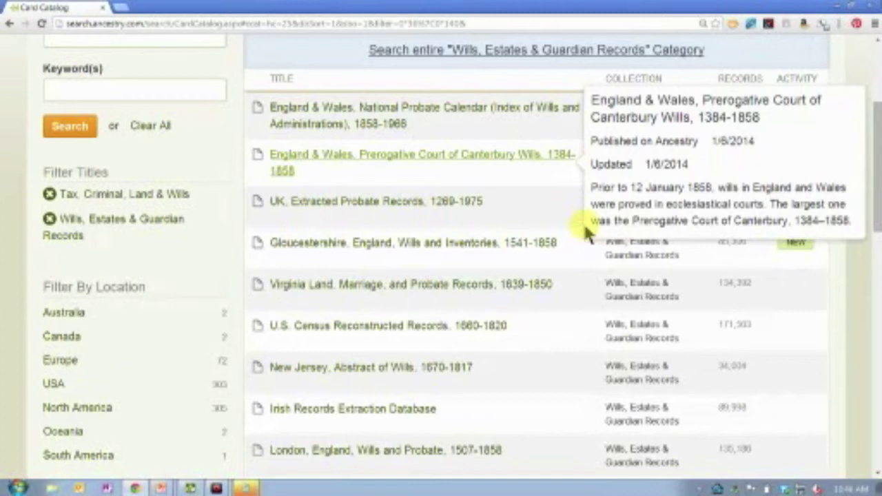
right_click(372, 293)
click(383, 299)
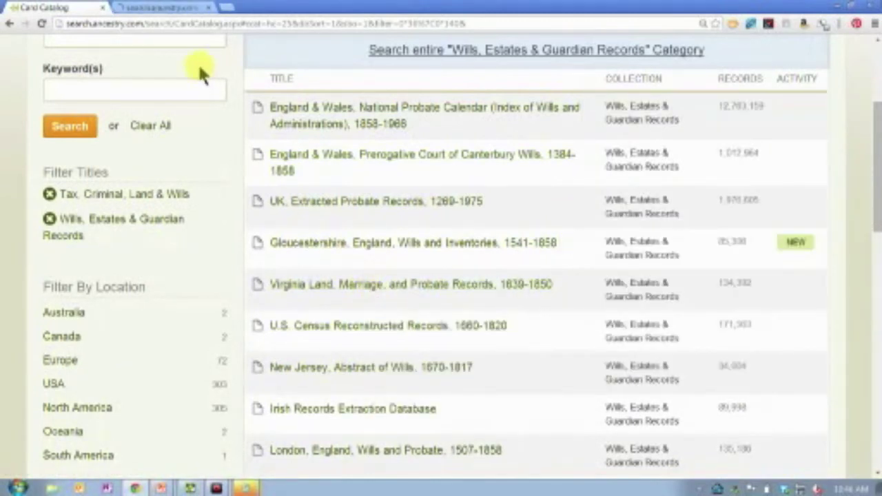
- Read the Virginia collection's source information and the description of its probate records on the collection page
click(168, 8)
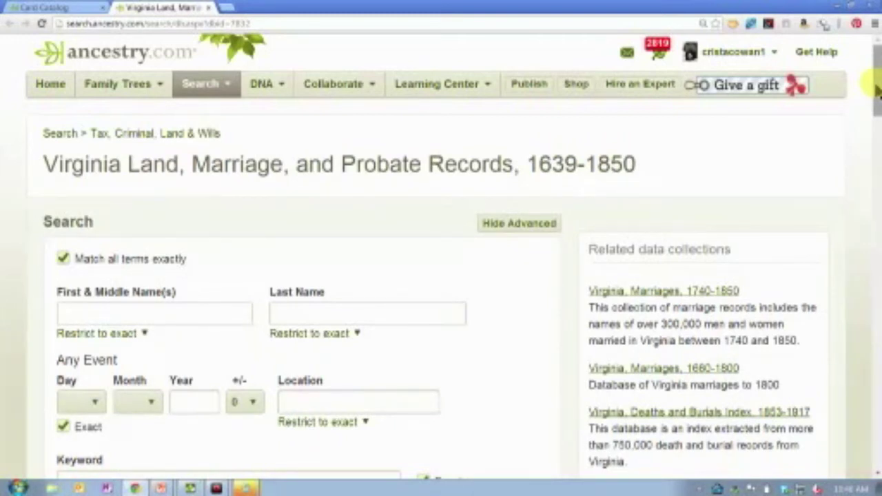
drag(877, 88, 879, 270)
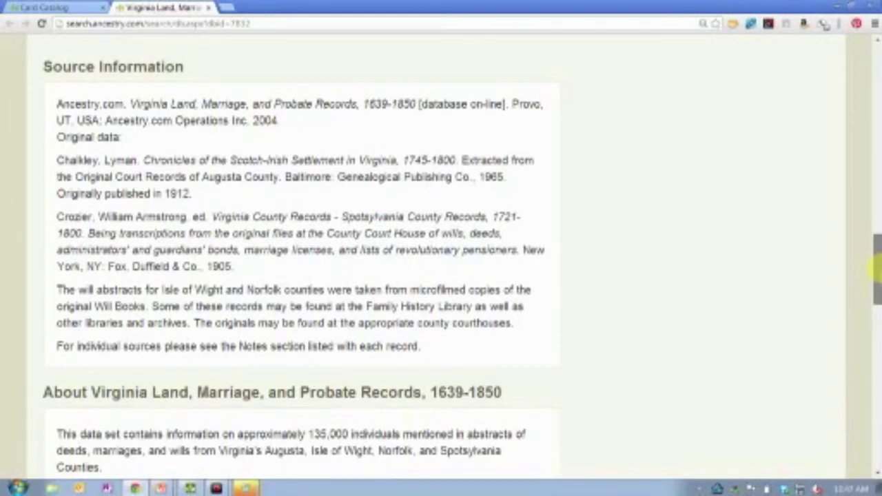
drag(878, 271, 877, 418)
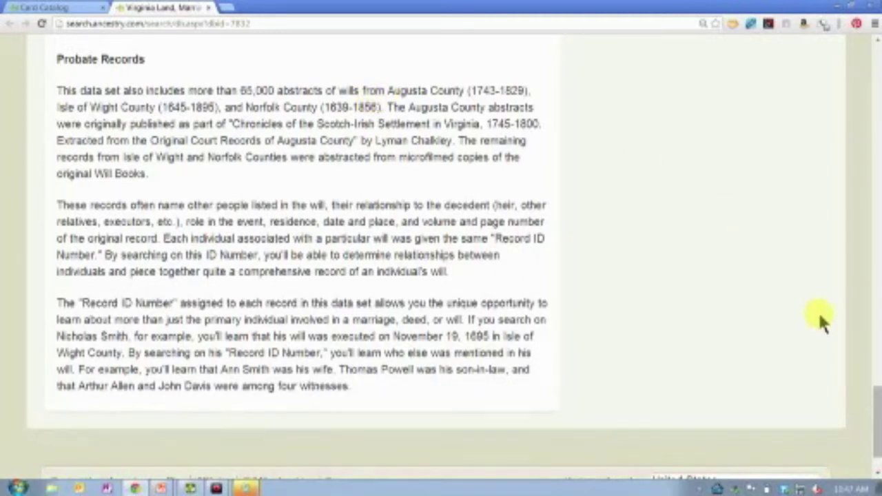
- Search the Virginia collection by last name only, reviewing the additional search fields such as Remarks, Notes, Prove Date and Location
drag(878, 397, 877, 77)
click(353, 236)
text(Smith)
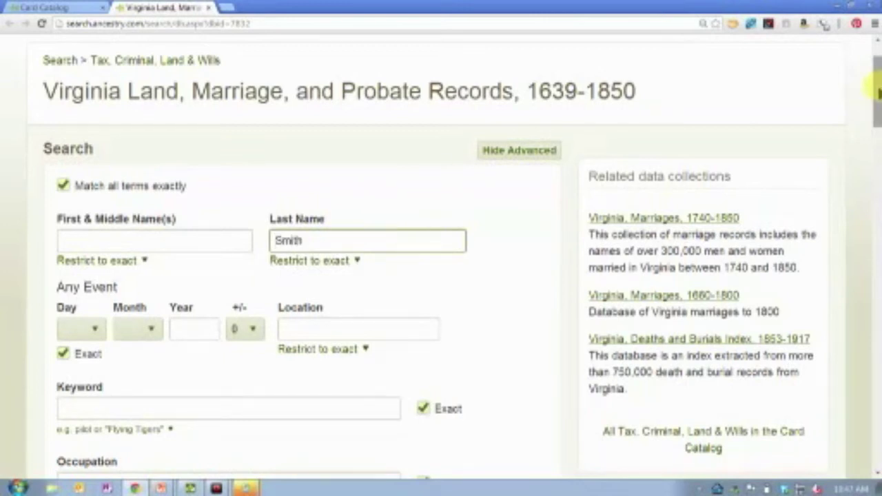
scroll(876, 89, up, 1)
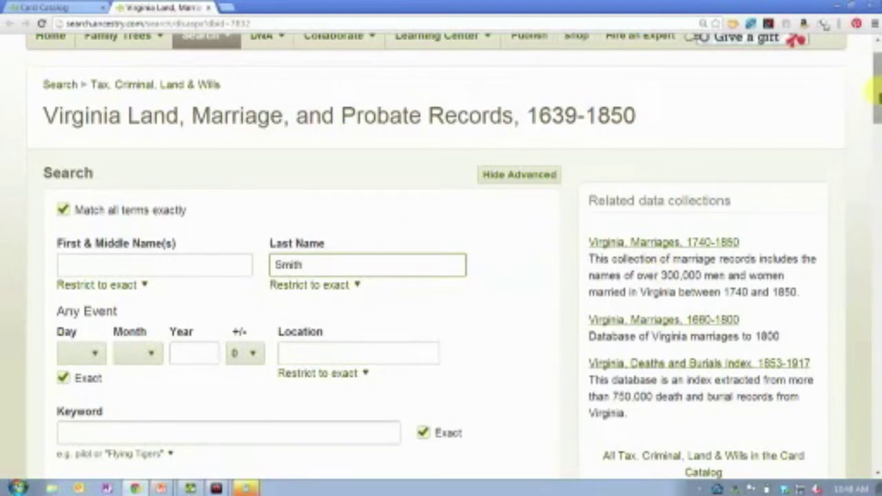
drag(876, 97, 877, 200)
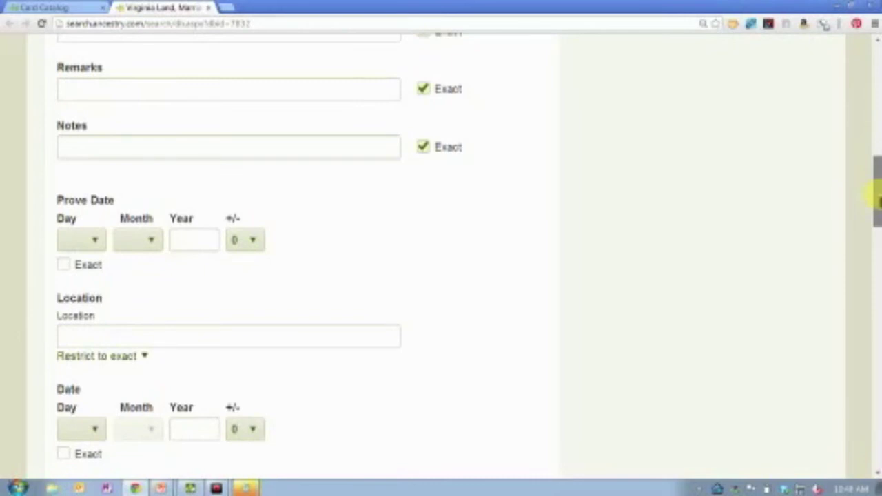
drag(877, 220, 875, 230)
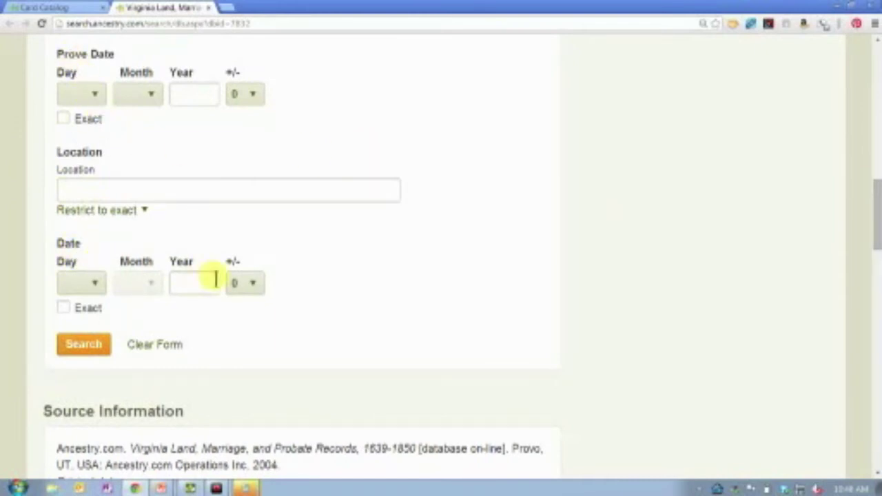
mouse_move(879, 235)
mouse_down()
mouse_move(876, 125)
mouse_move(879, 241)
mouse_up()
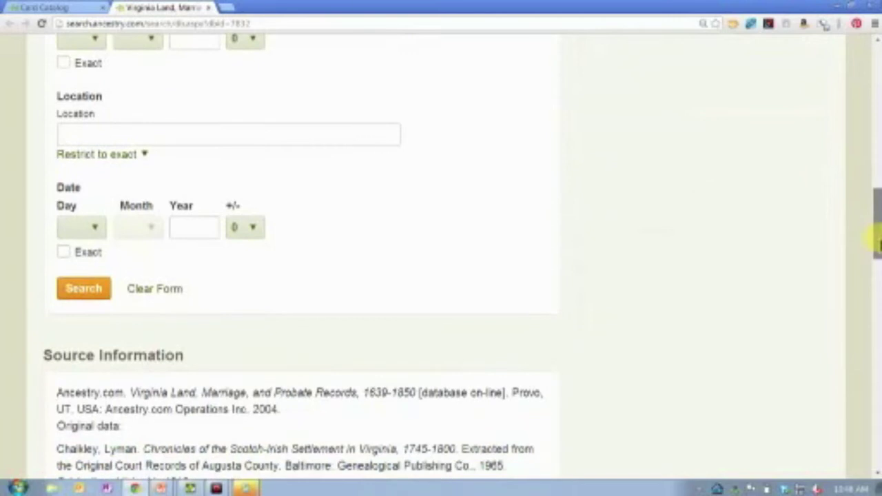
click(91, 289)
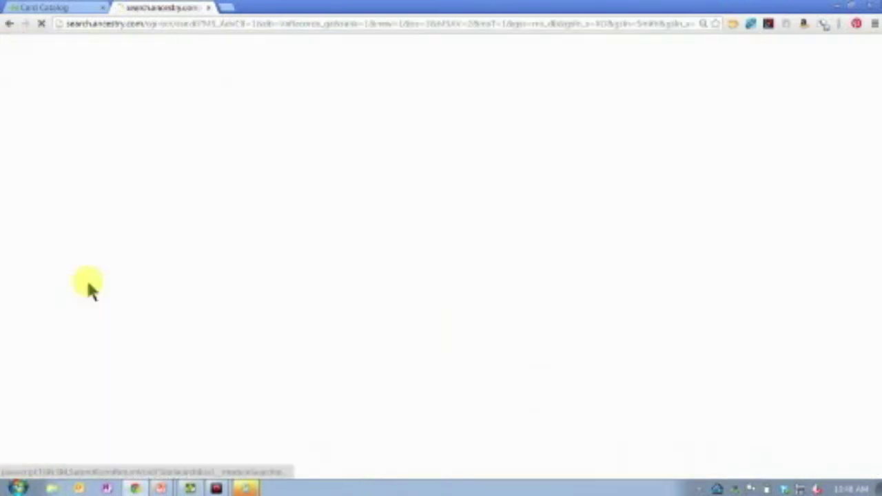
- Look over the Virginia results, open the 1 Oct 1645 Warrisqueake testator's record in a new tab, and close that tab
drag(879, 104, 877, 131)
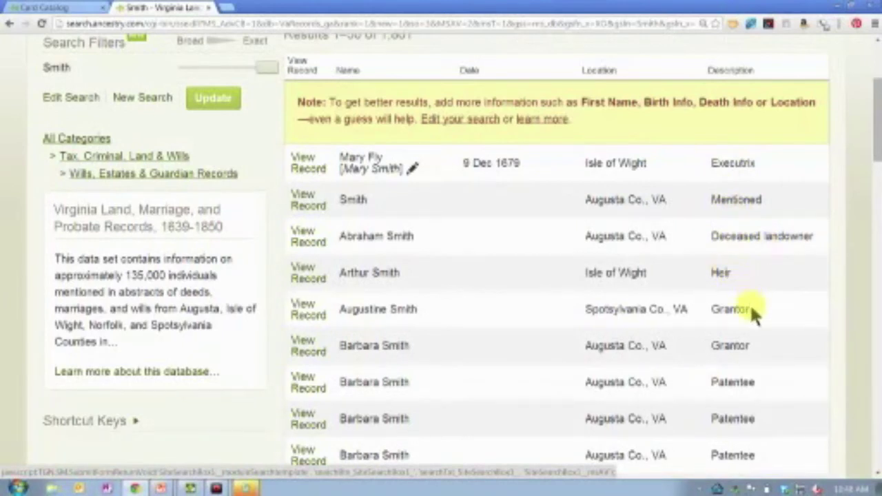
drag(877, 124, 877, 403)
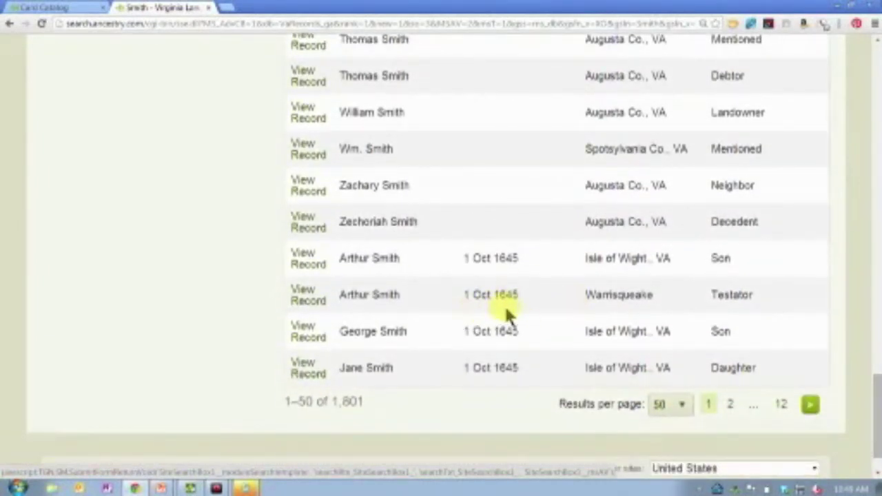
right_click(303, 298)
click(322, 310)
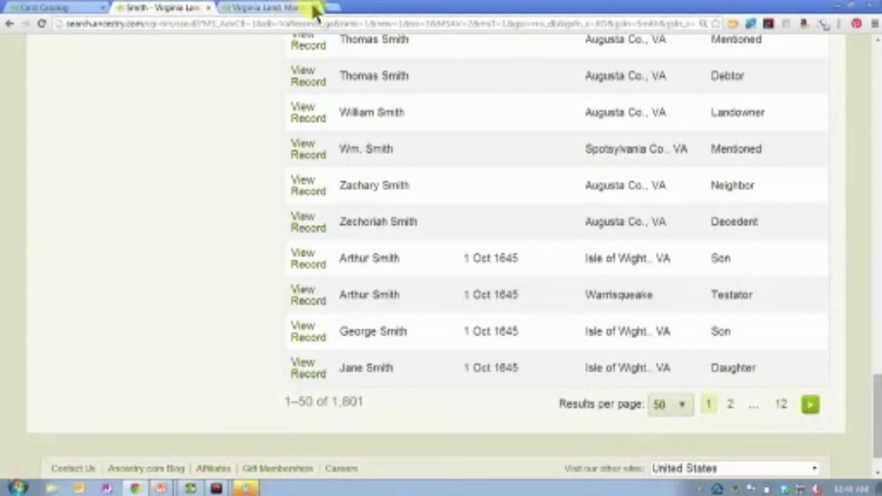
click(313, 9)
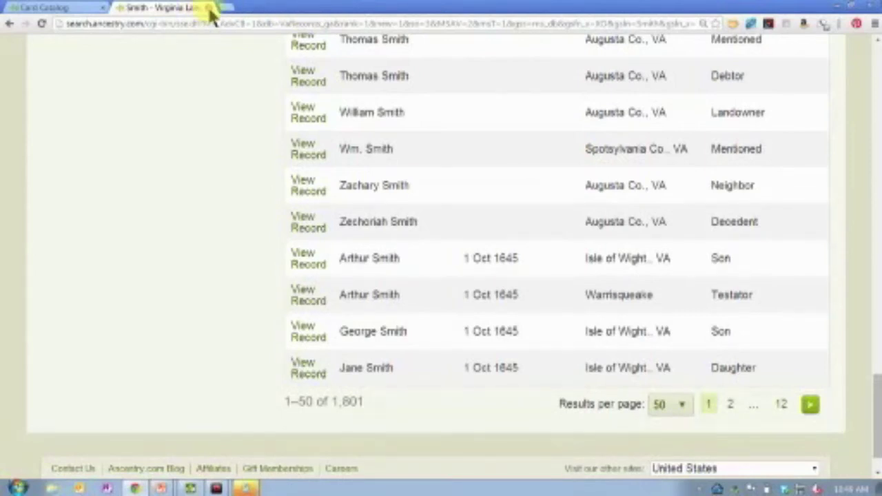
- Close the Virginia results tab and open New Jersey, Abstract of Wills, 1670-1817 from the catalog in a new tab
click(209, 8)
scroll(338, 267, down, 1)
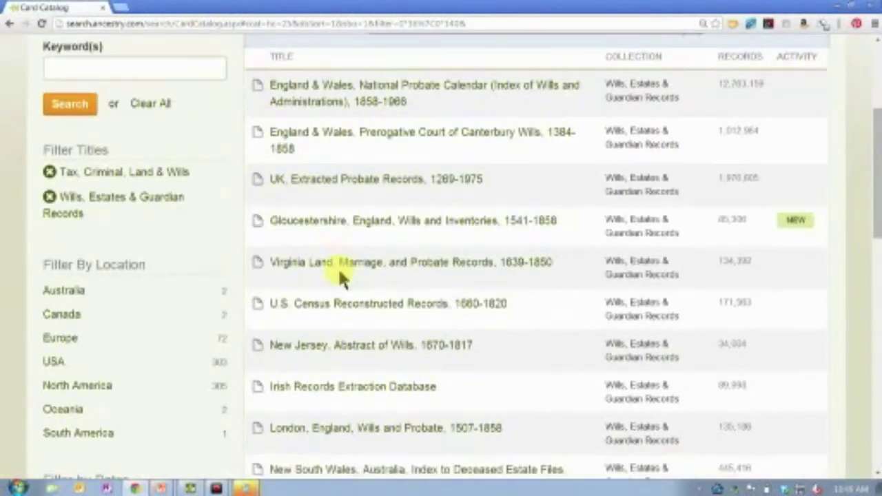
right_click(352, 351)
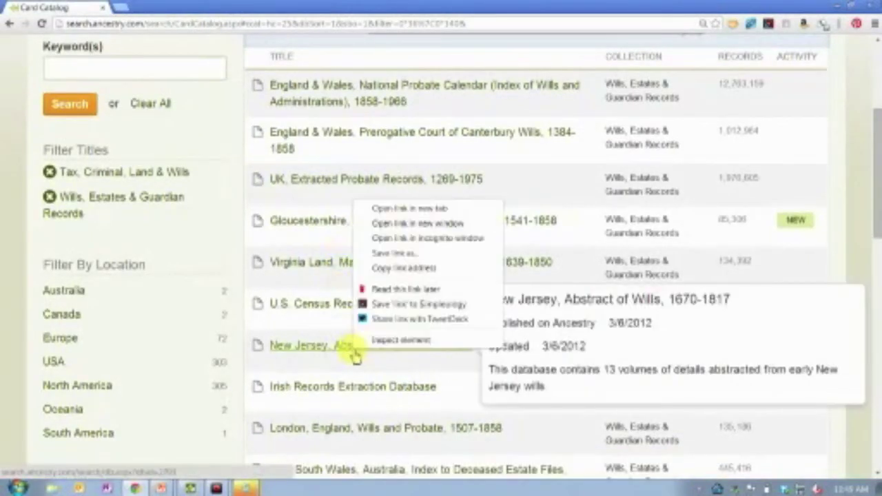
click(411, 208)
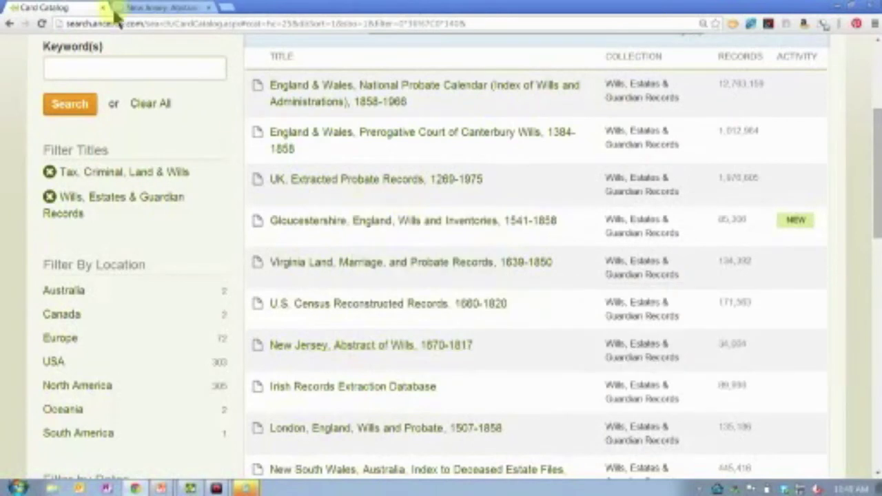
click(148, 10)
- Search the New Jersey, Abstract of Wills by last name only and look over the resulting records
click(295, 313)
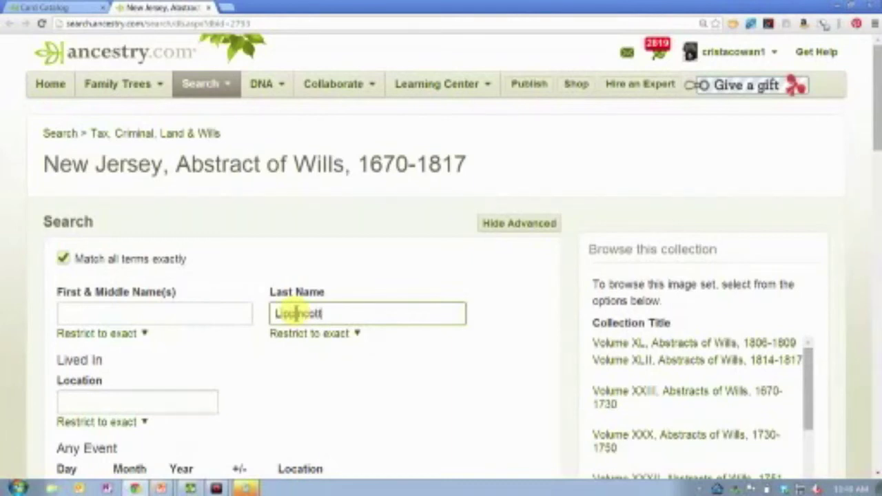
key(Return)
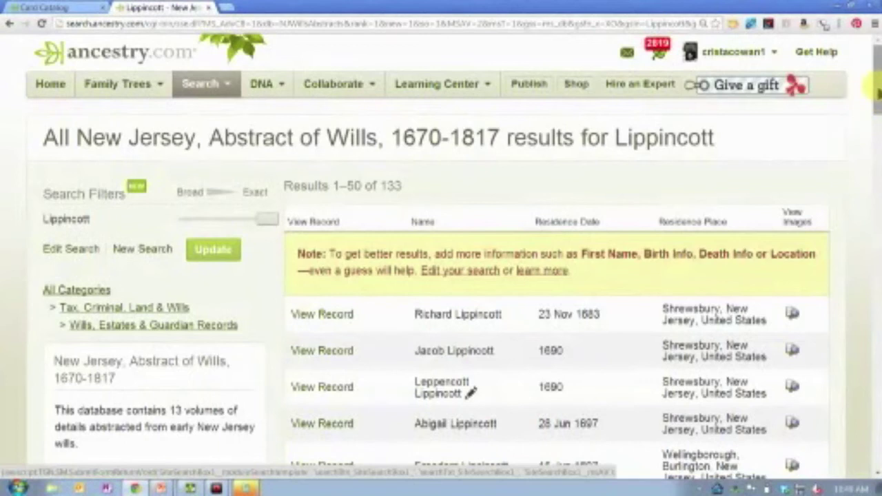
drag(876, 91, 874, 118)
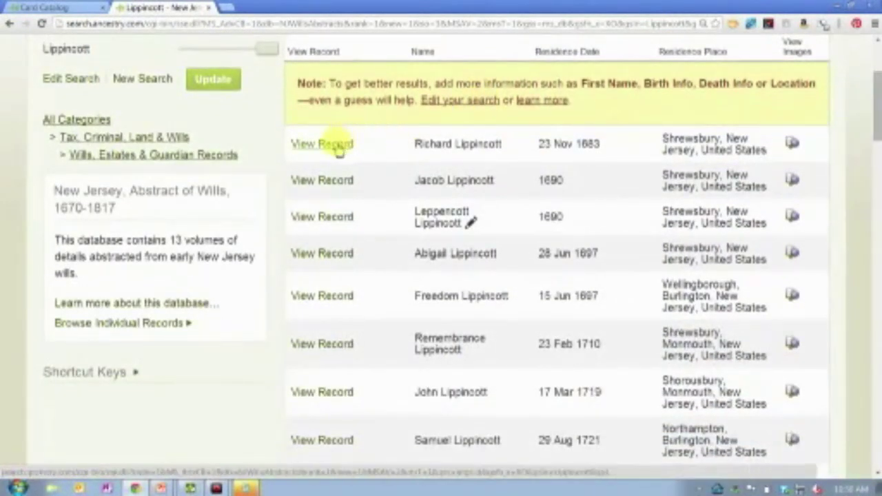
- Open the first result's record, dated 23 Nov 1683 in Shrewsbury, and view its original image
mouse_move(331, 146)
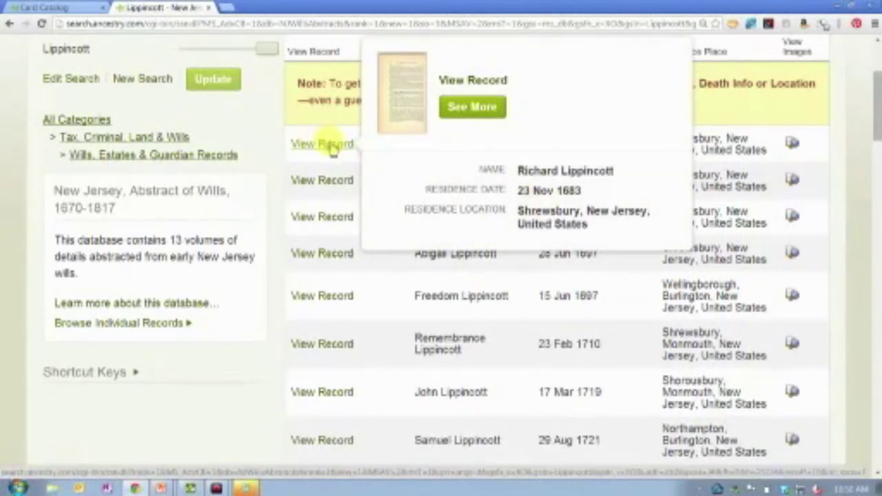
click(325, 144)
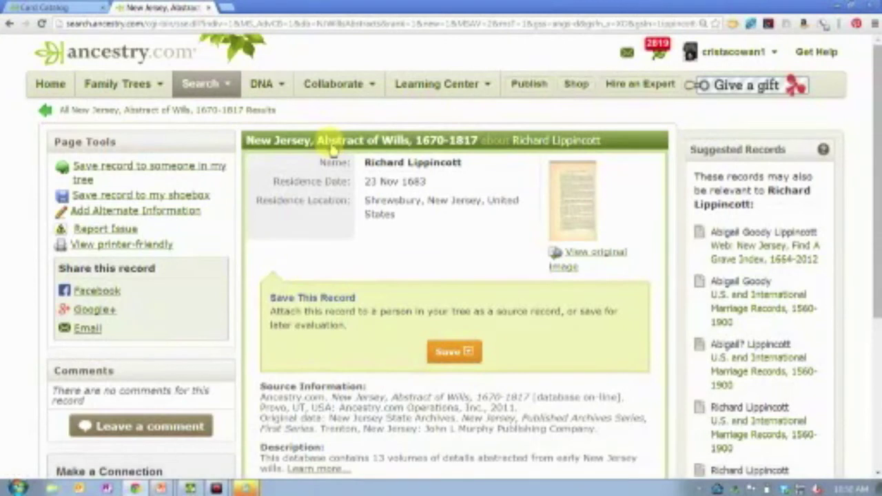
click(575, 198)
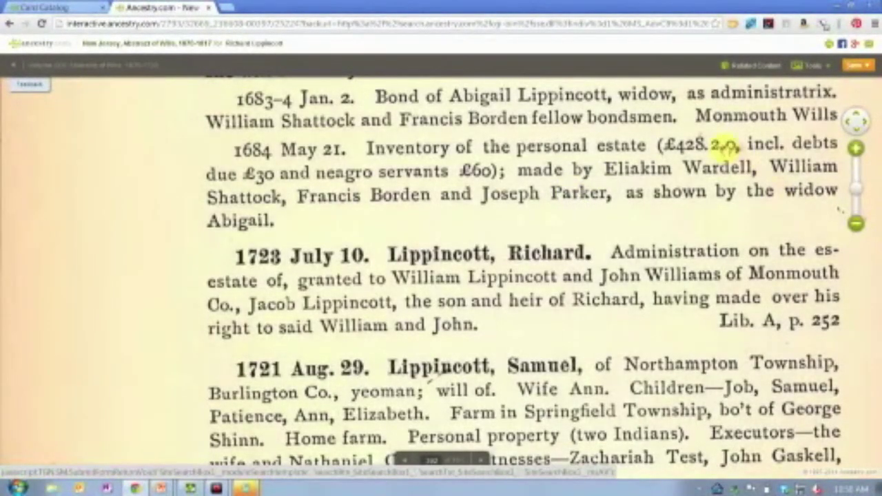
- Examine the 1683 Nov. 23 will abstract and its related warrant, bond and inventory entries on the page image
drag(724, 144, 663, 323)
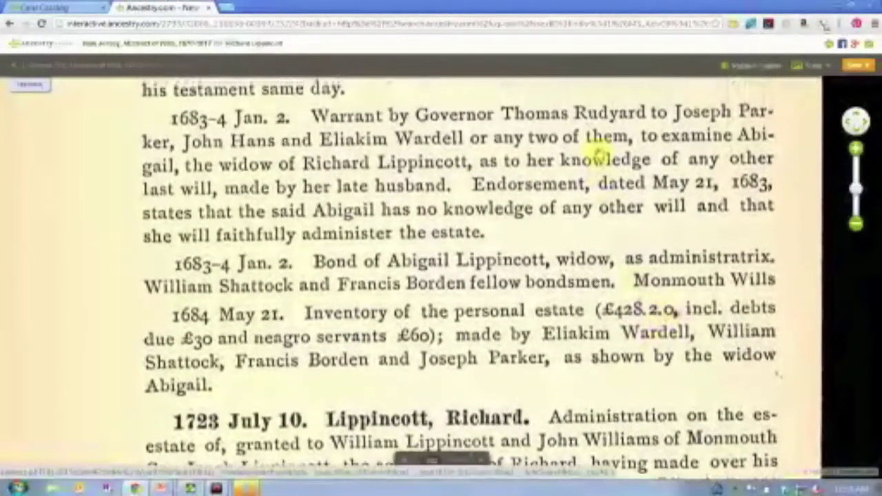
drag(593, 191, 586, 382)
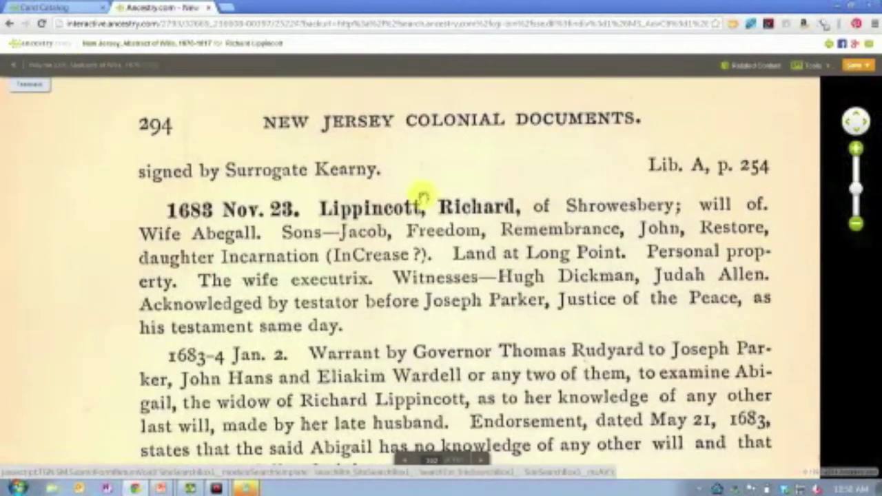
drag(538, 163, 535, 137)
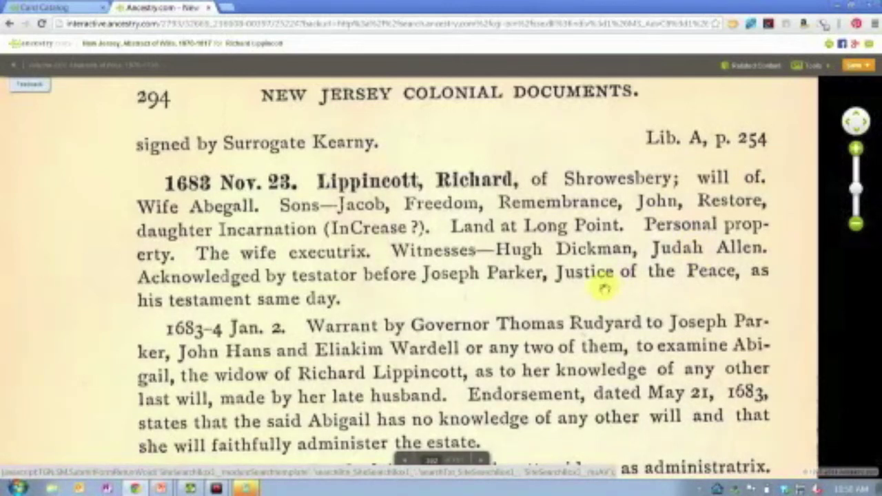
scroll(603, 284, down, 1)
scroll(601, 257, down, 4)
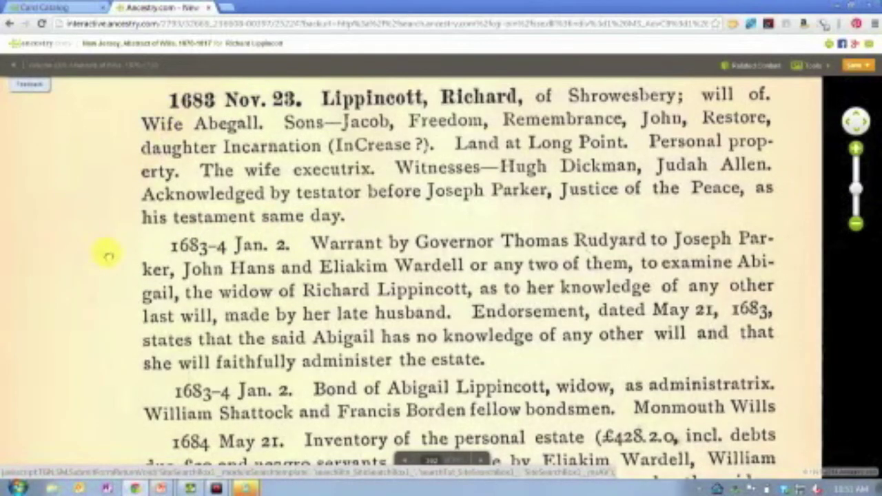
scroll(108, 255, down, 2)
scroll(105, 248, up, 3)
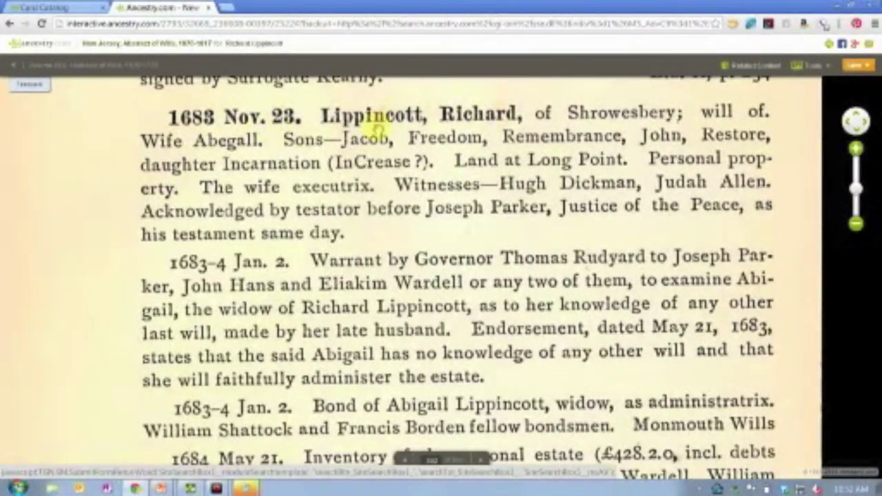
scroll(92, 237, down, 1)
scroll(92, 238, down, 3)
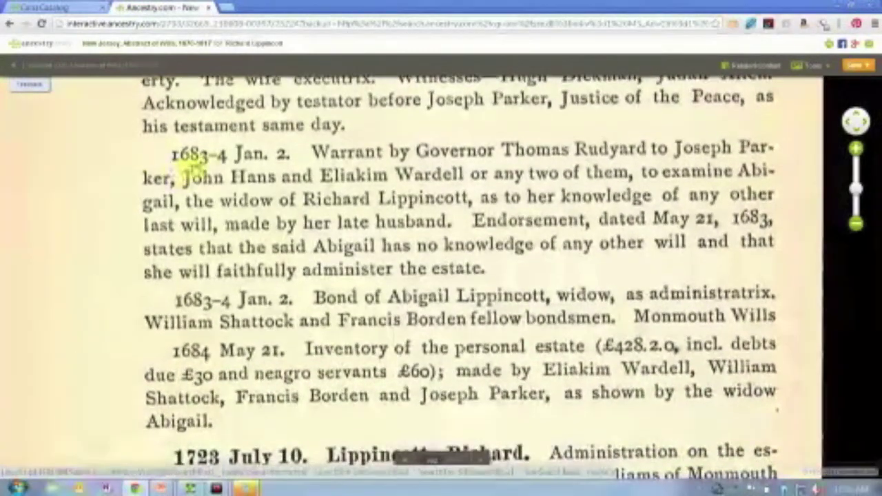
- Review the slide on what a probate file includes and return to the will abstract's page image
drag(108, 300, 114, 232)
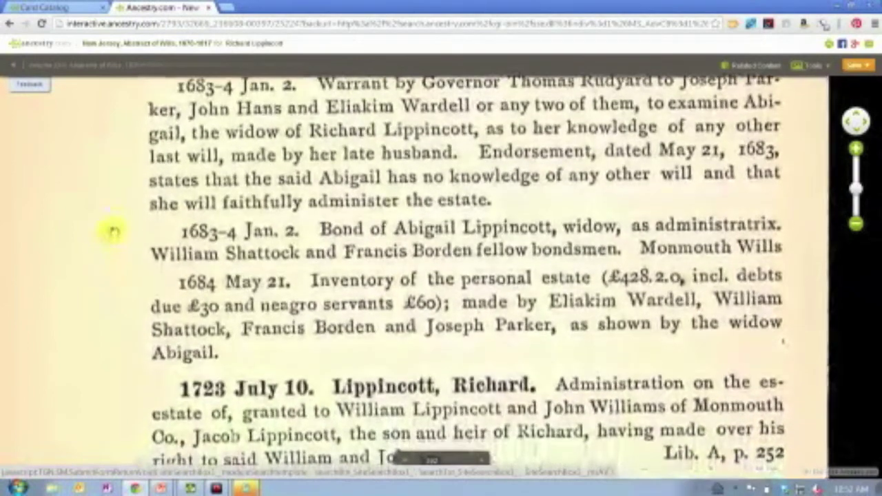
key(alt+Tab)
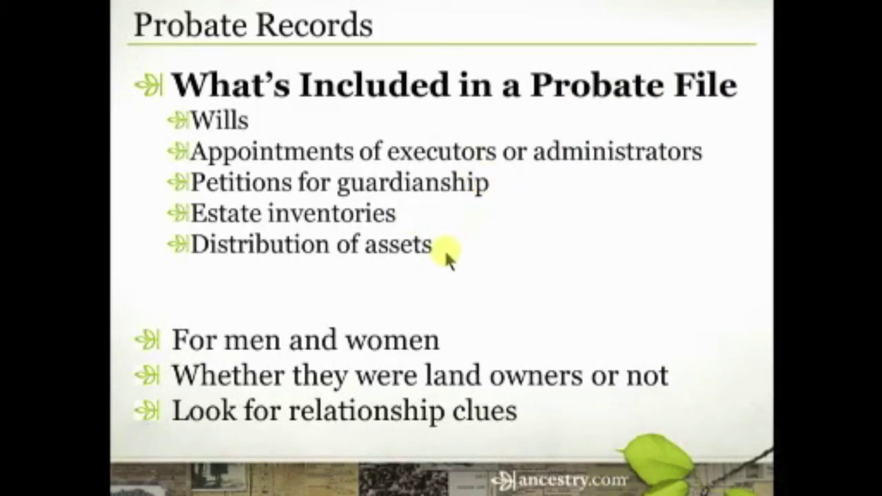
key(alt+Tab)
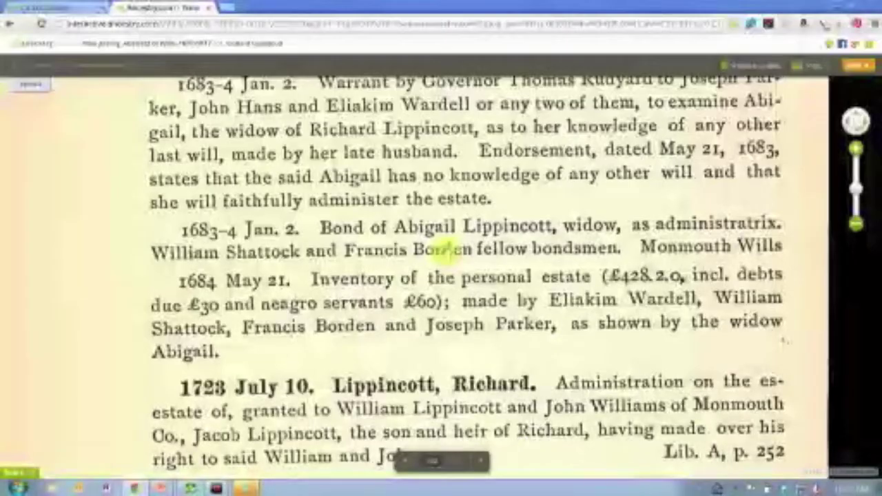
- Examine the 1683 Nov. 23 will abstract together with its Jan. 2 warrant and bond and the 1684 May 21 inventory
drag(548, 102, 547, 142)
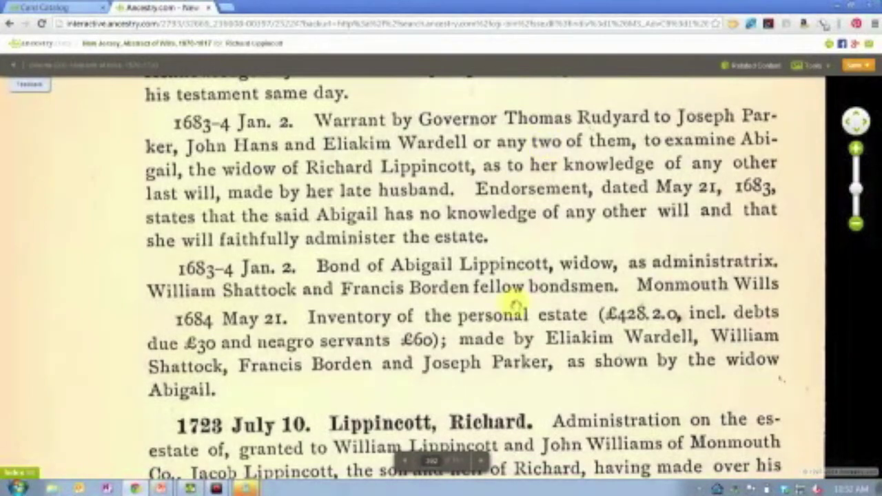
drag(508, 315, 488, 384)
drag(502, 269, 517, 238)
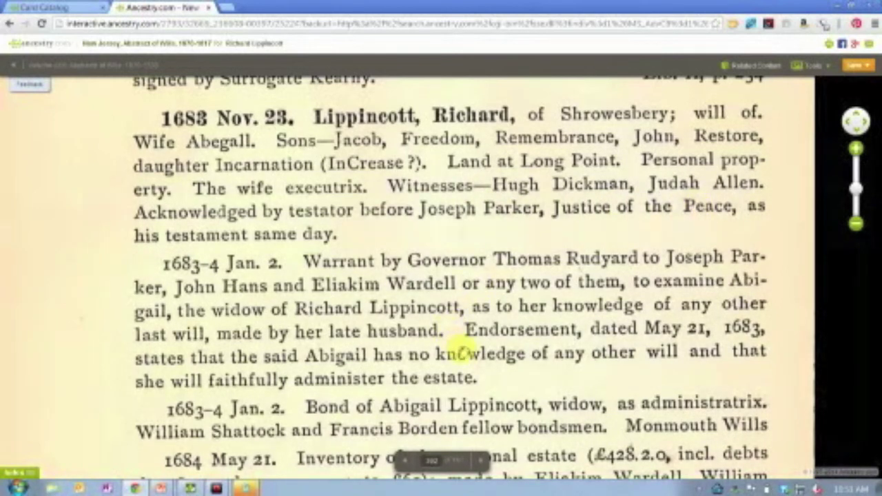
drag(463, 329, 455, 239)
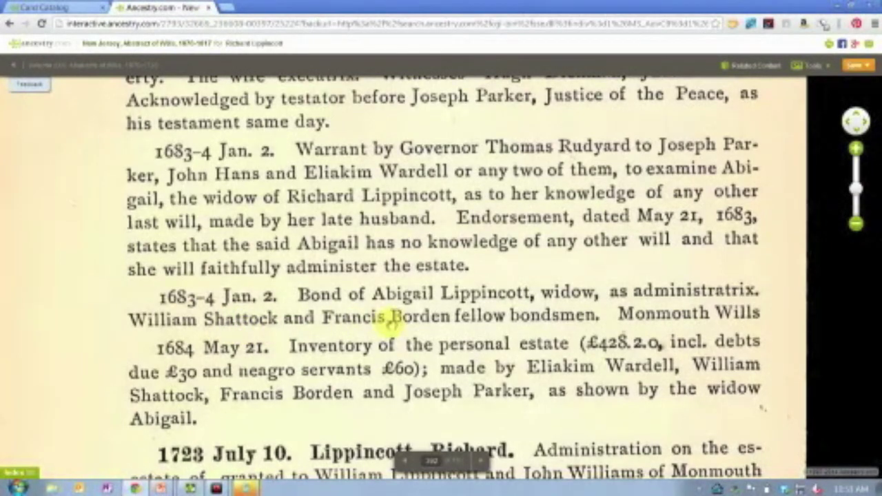
drag(391, 324, 403, 213)
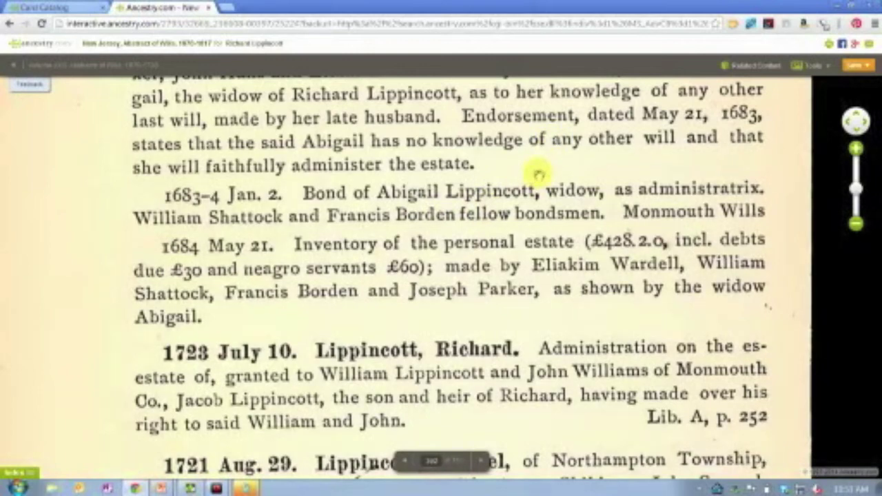
drag(538, 173, 523, 371)
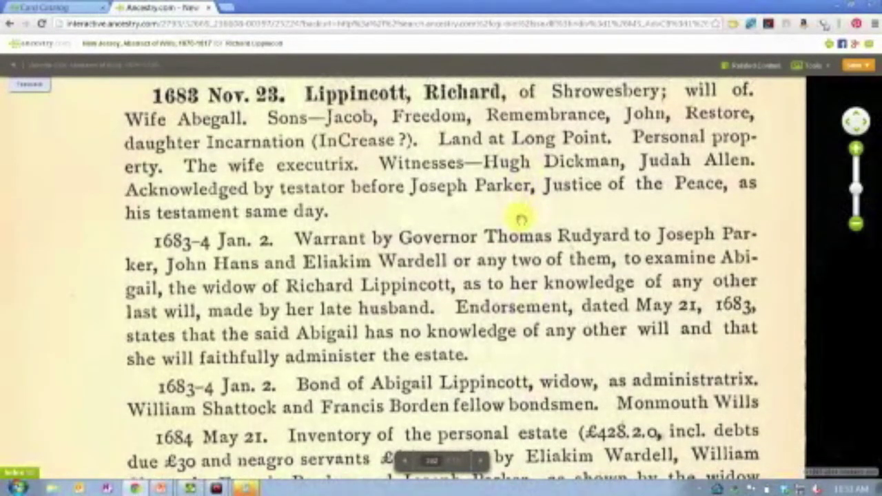
drag(522, 220, 518, 230)
drag(516, 244, 517, 240)
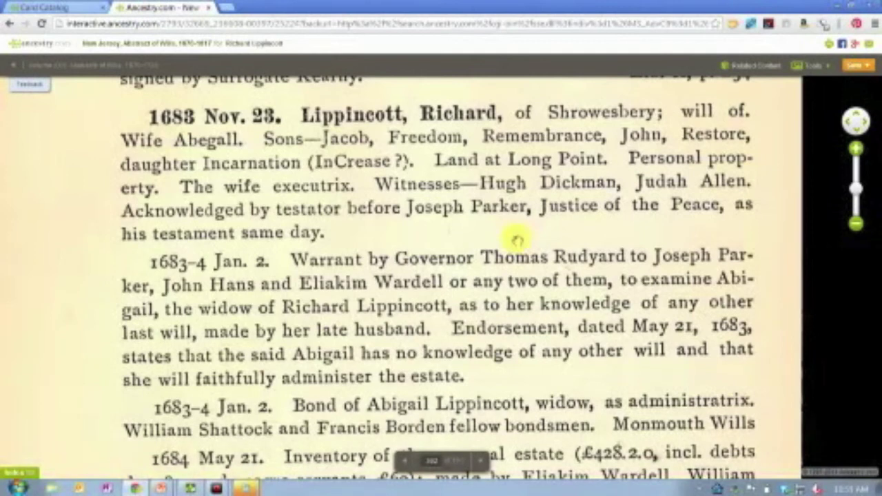
- Switch to Family Tree Maker and read the opening bequests of the 1739 Richmond County will in the Person Notes
key(alt+Tab)
key(alt+Tab)
key(alt+Tab)
key(alt+Tab)
key(alt+Tab)
key(alt+Tab)
key(alt+Tab)
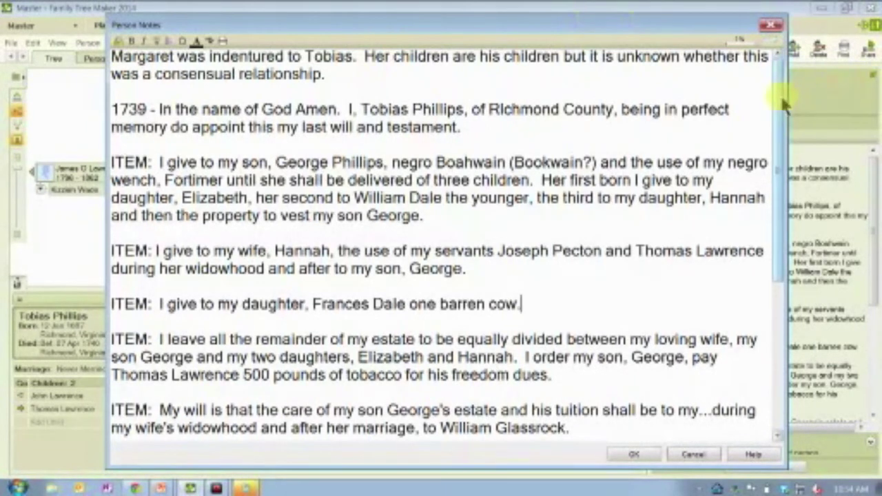
drag(781, 102, 784, 128)
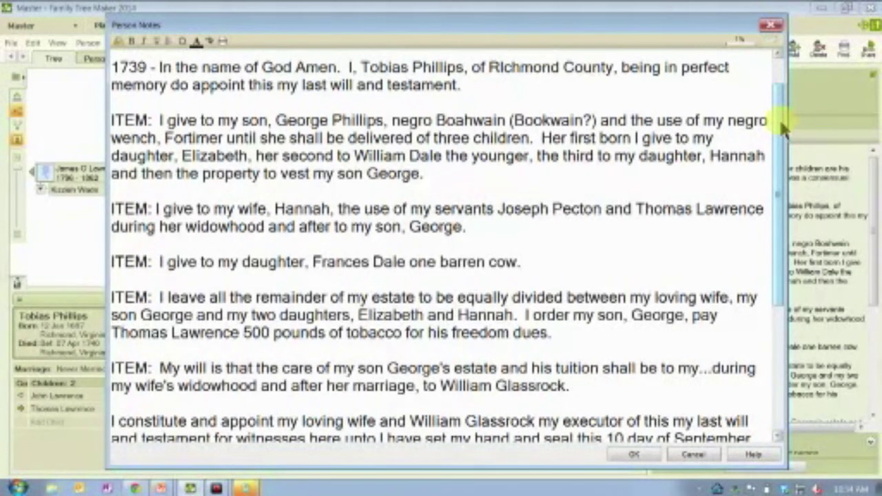
drag(629, 19, 624, 19)
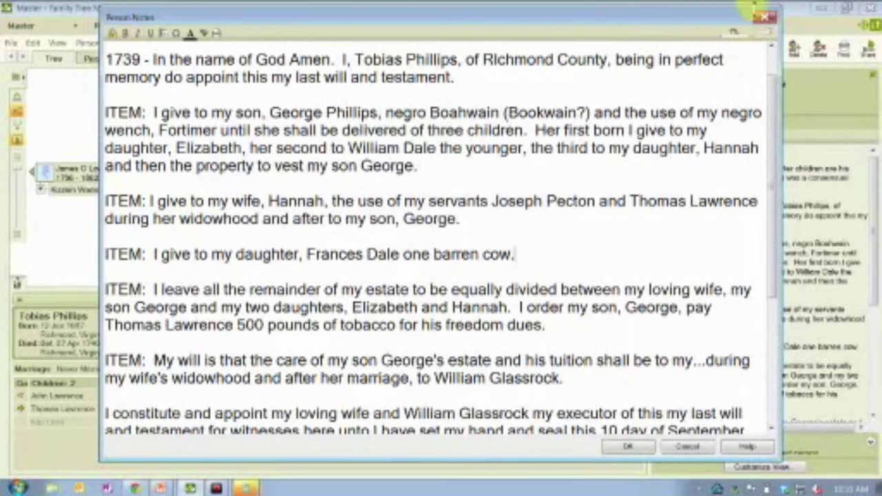
- Read the will transcription through to the 1740 estate inventory note, highlighting the court date "7th Day of April 1740"
drag(772, 116, 766, 155)
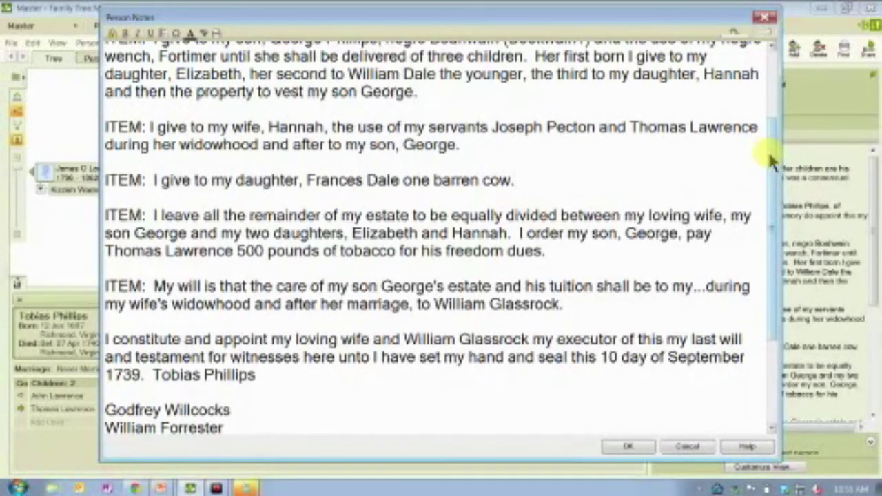
scroll(768, 186, down, 1)
drag(767, 186, 768, 227)
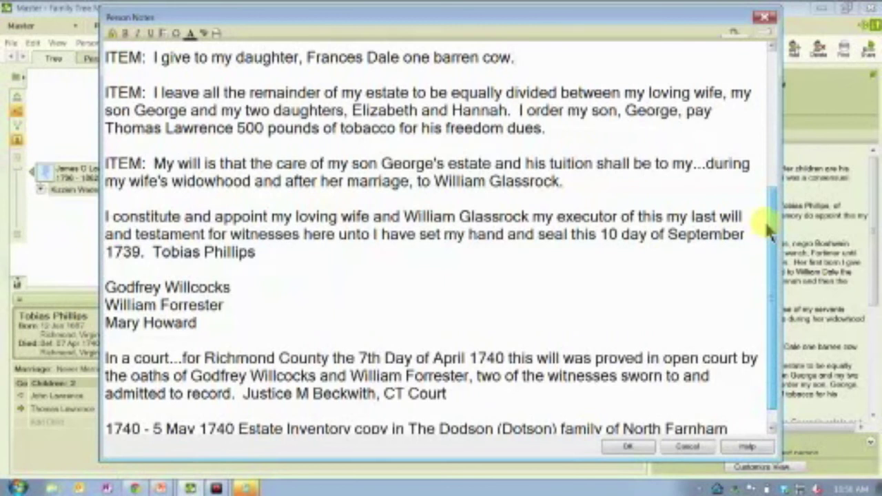
scroll(771, 231, down, 1)
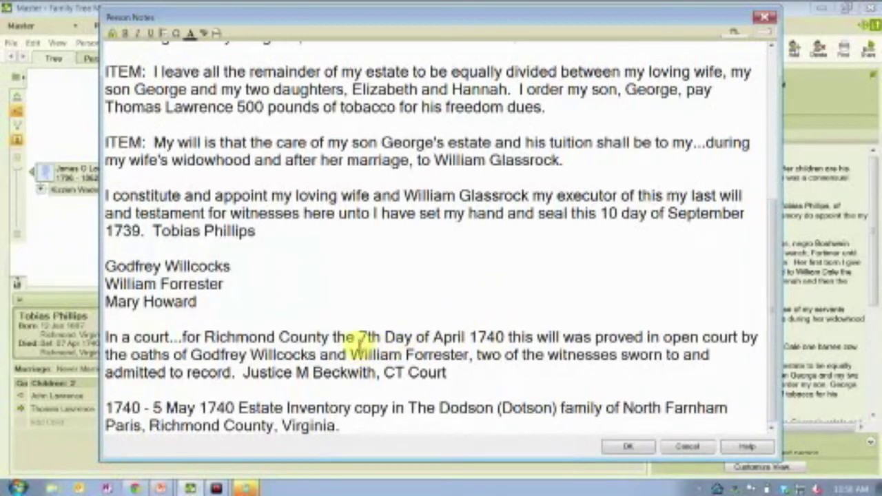
drag(359, 338, 505, 334)
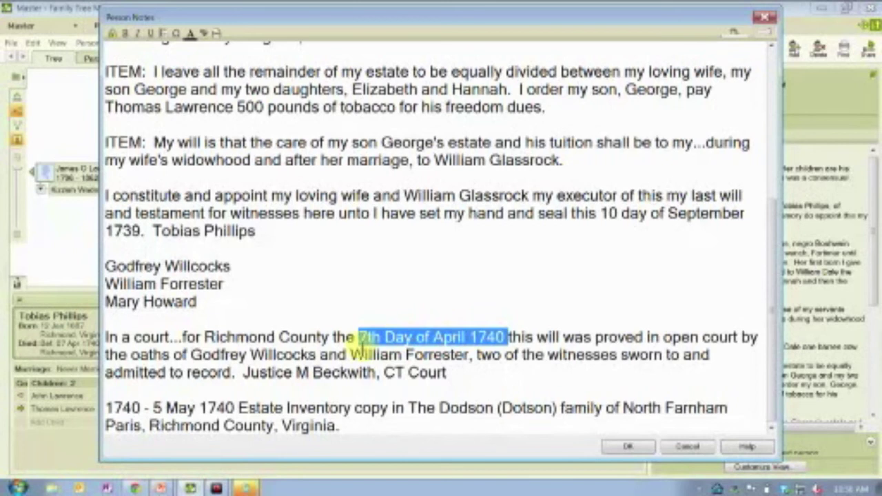
click(467, 317)
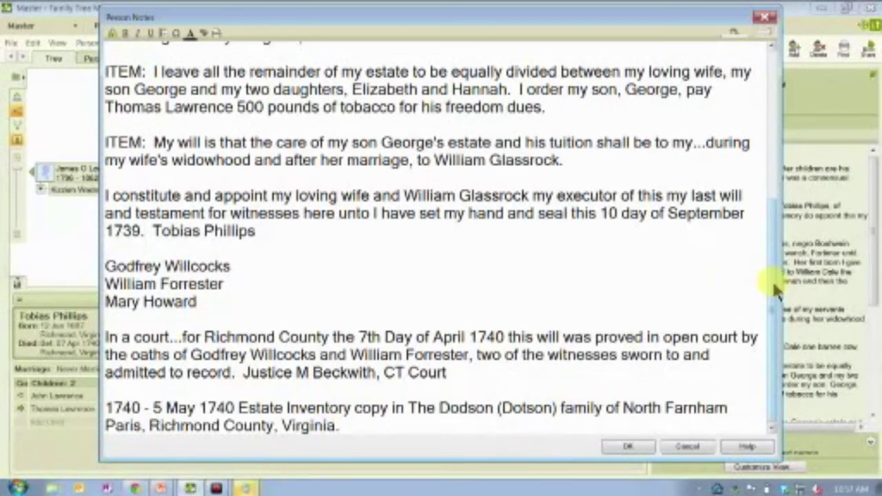
- Return to the bequests and highlight the daughter's surname in the barren cow item and the younger legatee's name in the first item
drag(776, 289, 795, 168)
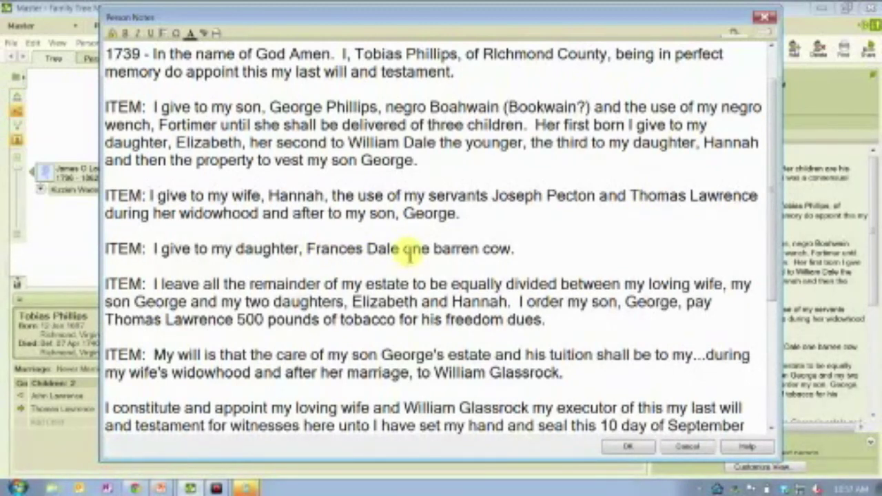
drag(404, 252, 371, 253)
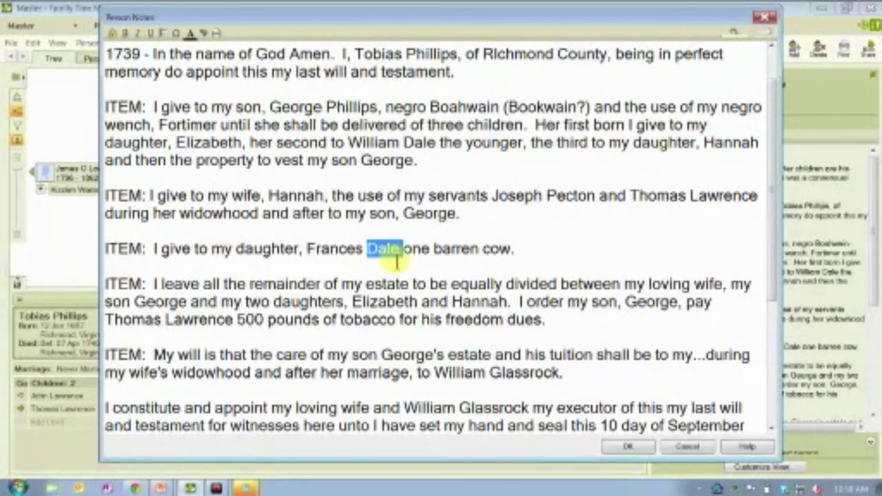
drag(348, 143, 491, 143)
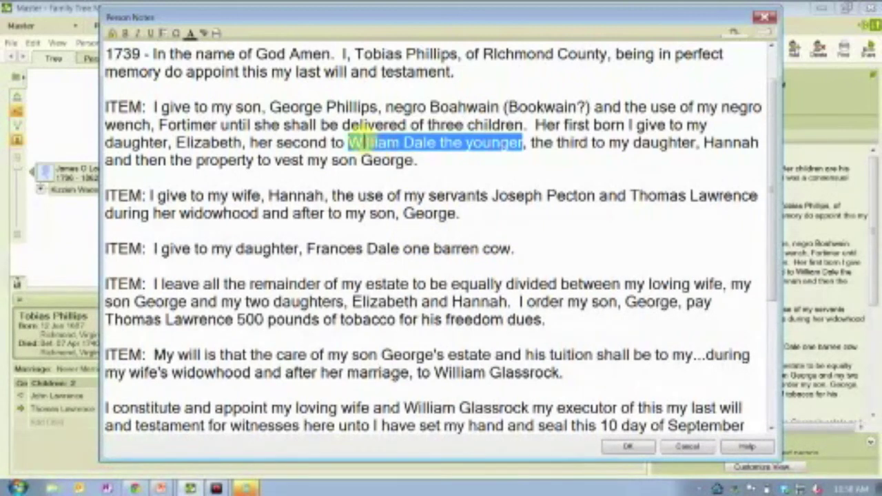
click(455, 162)
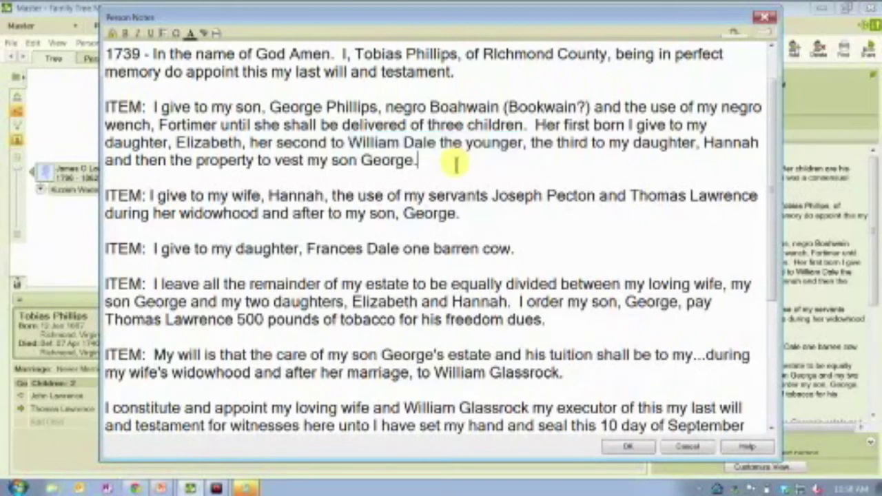
- Examine the bequest of servants to the wife and the order to pay 500 pounds of tobacco for freedom dues
click(472, 218)
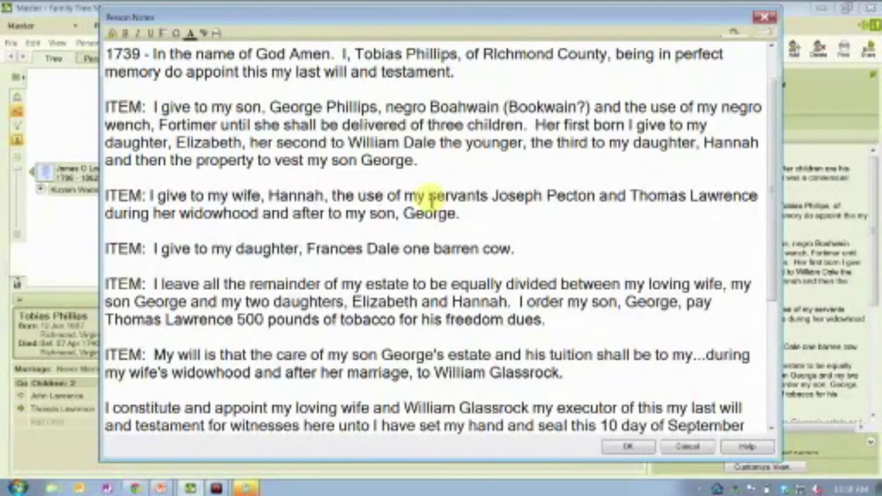
click(631, 196)
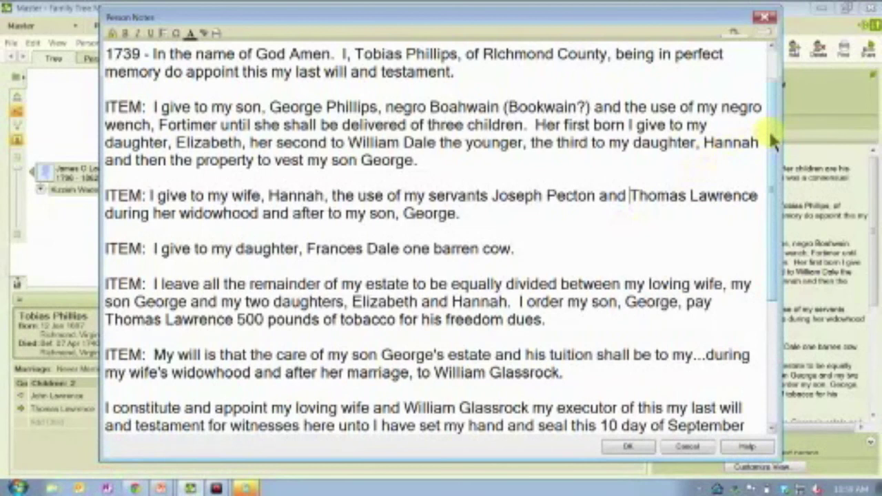
scroll(772, 134, up, 1)
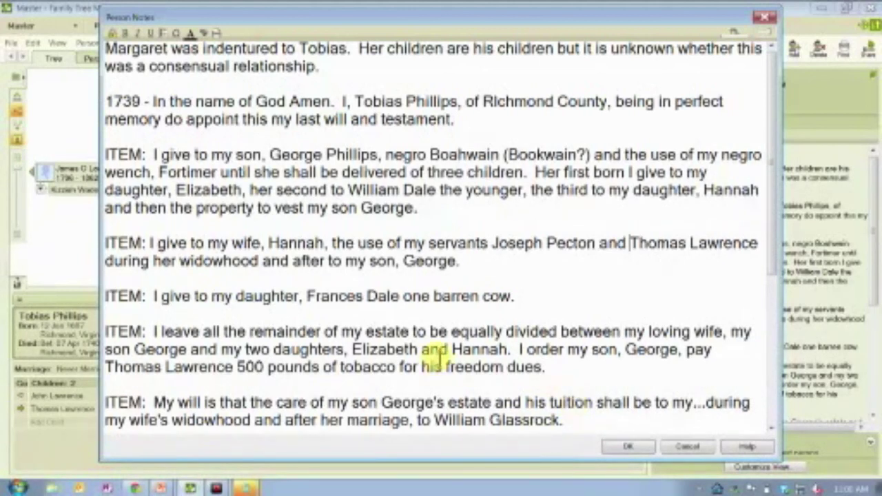
click(568, 371)
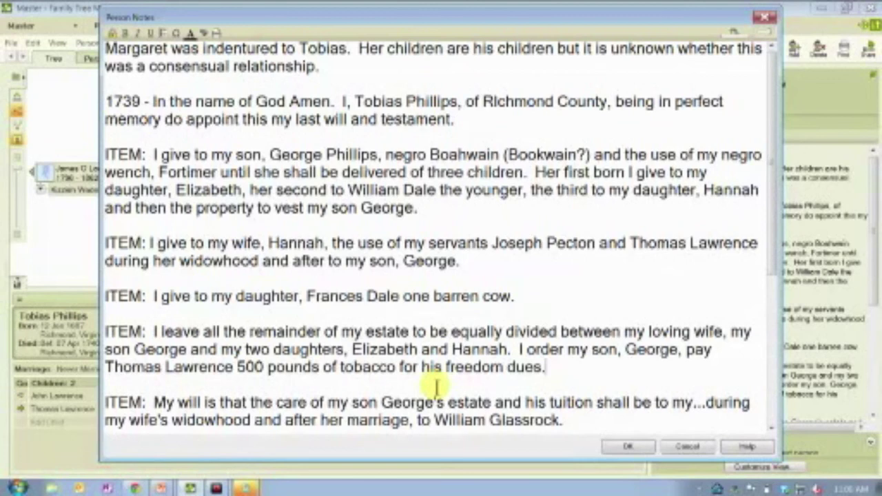
key(alt+Tab)
key(alt+Tab)
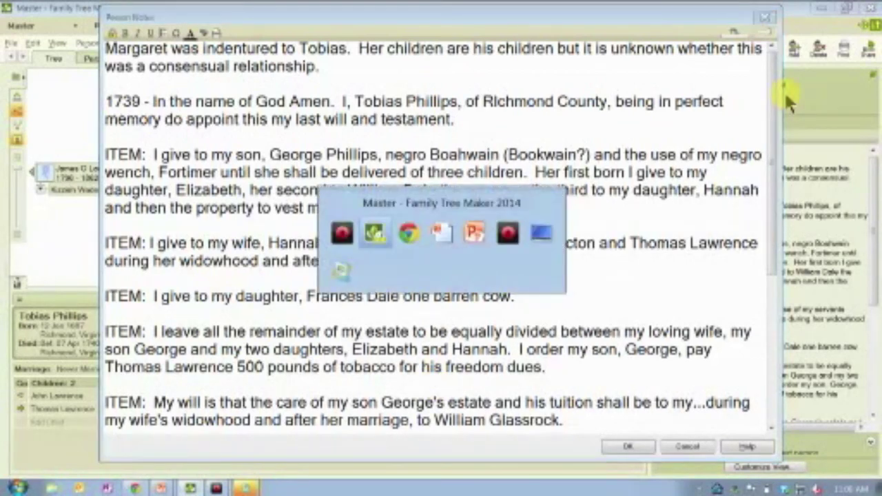